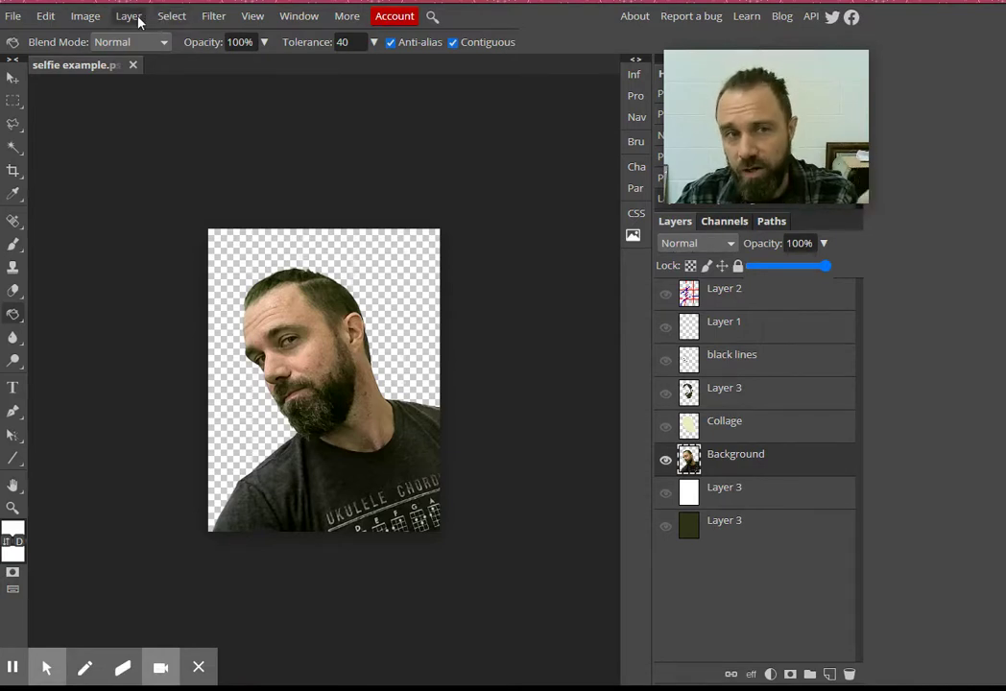
# - Apply a Levels adjustment to the Background layer with the RGB black input at 6 and the white input at 255
pyautogui.click(85, 16)
pyautogui.moveTo(111, 43)
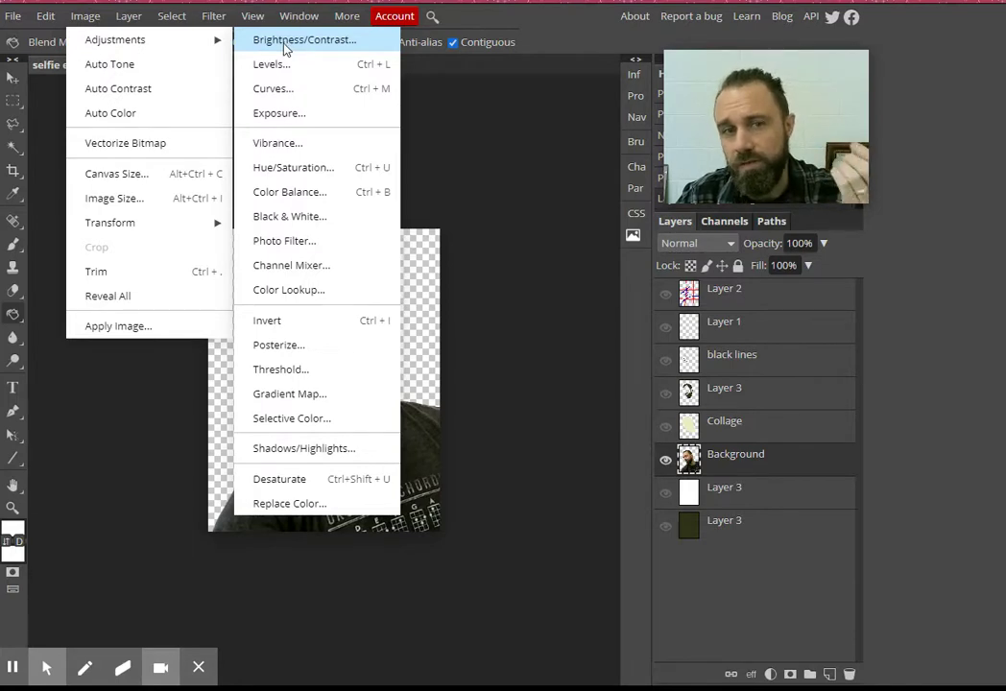
pyautogui.click(284, 67)
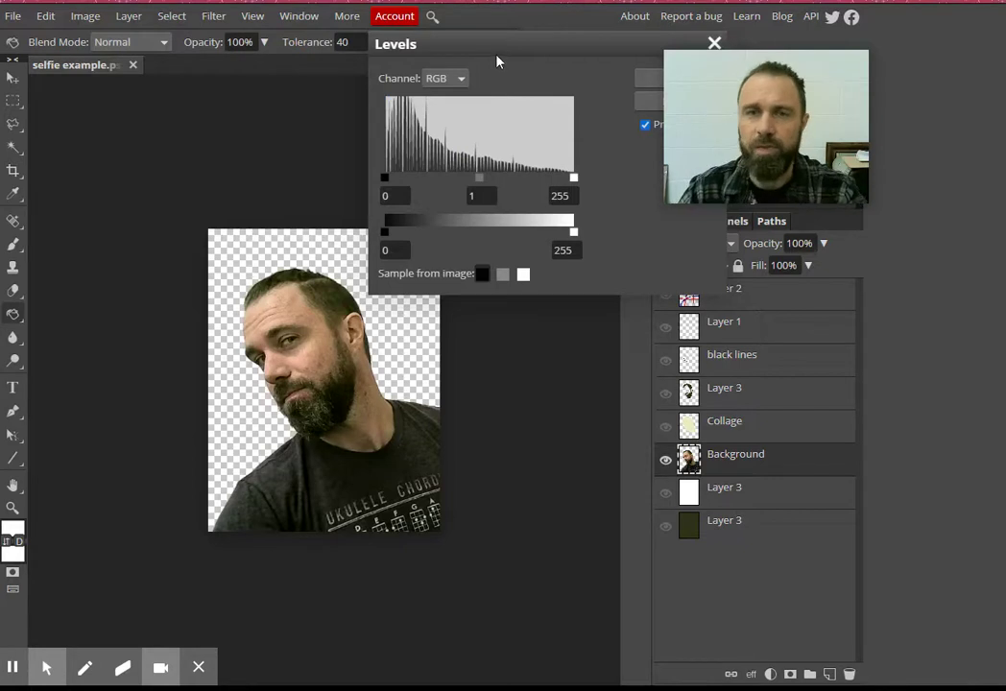
pyautogui.moveTo(495, 60); pyautogui.dragTo(619, 295)
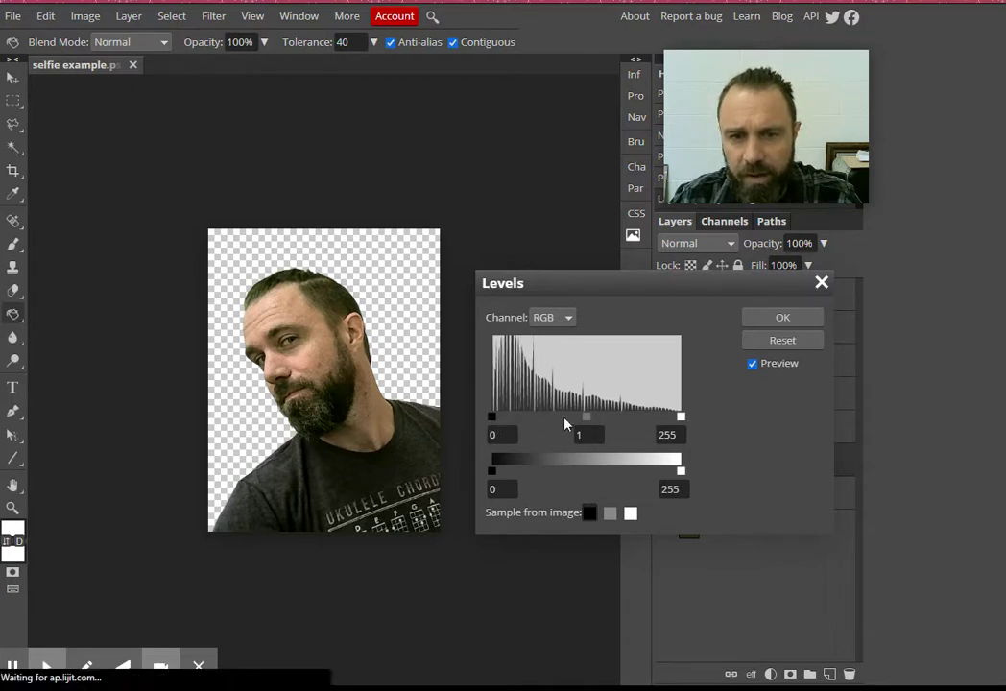
pyautogui.moveTo(682, 419); pyautogui.dragTo(588, 419)
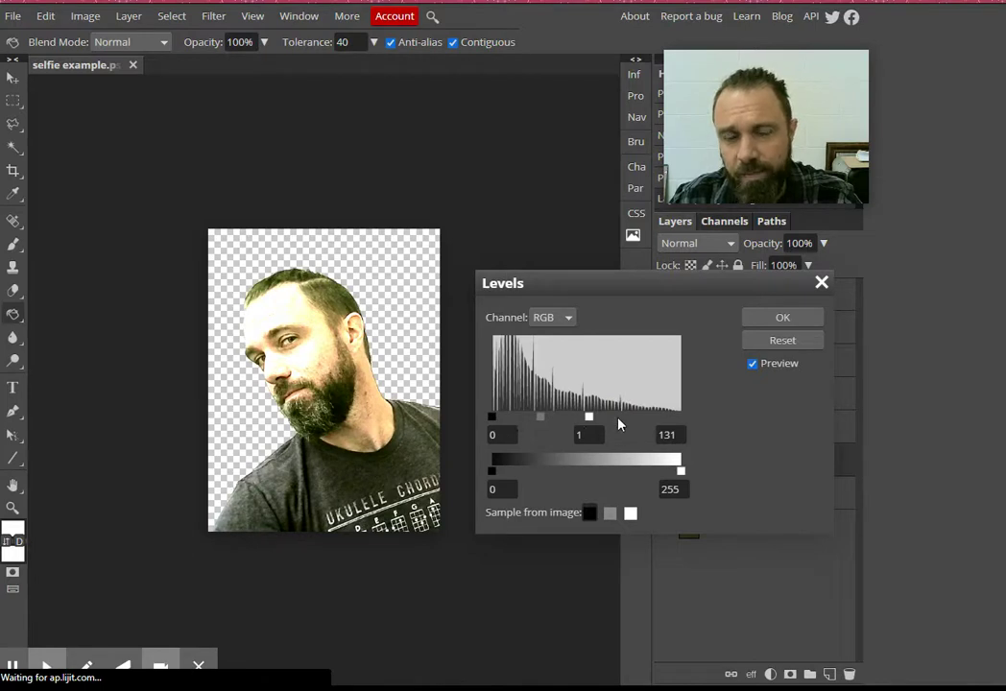
pyautogui.moveTo(589, 418); pyautogui.dragTo(684, 420)
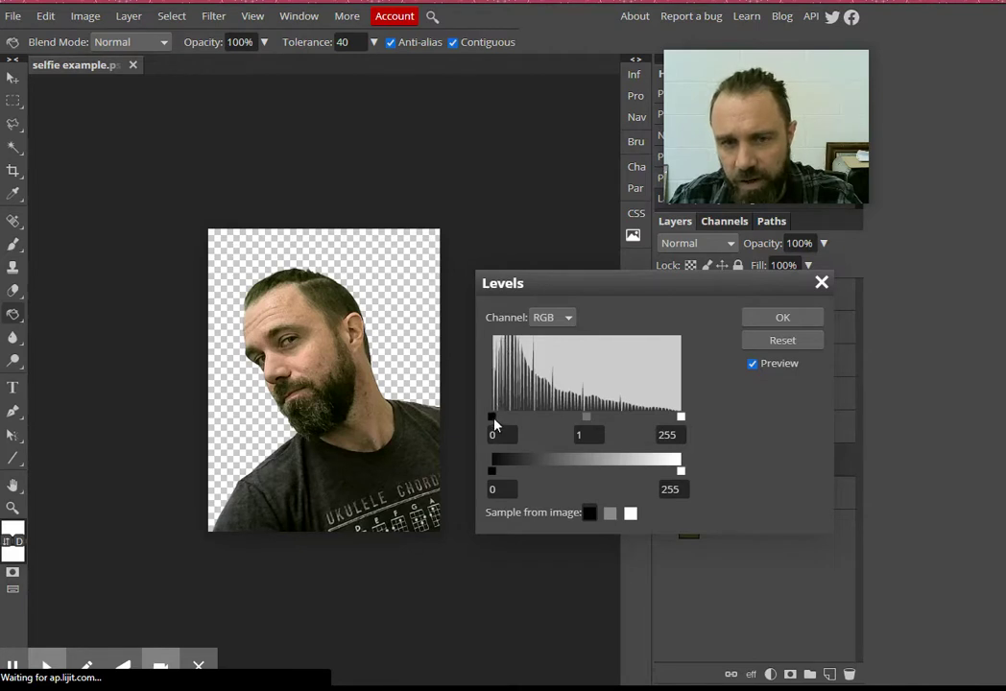
pyautogui.moveTo(494, 417); pyautogui.dragTo(506, 425)
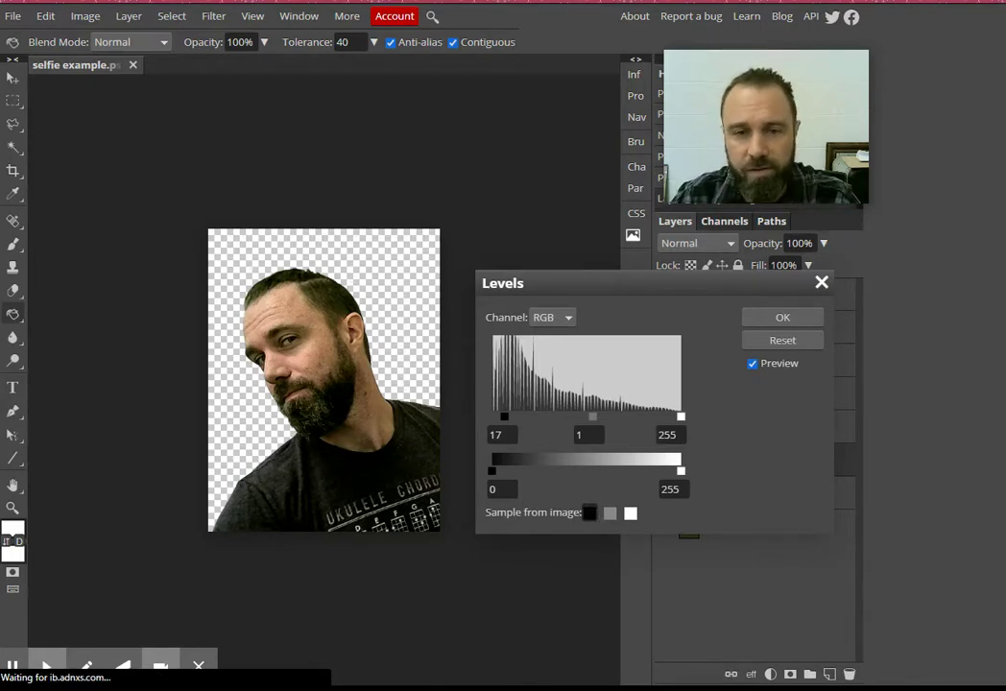
pyautogui.click(501, 420)
pyautogui.moveTo(502, 423)
pyautogui.mouseDown()
pyautogui.moveTo(492, 422)
pyautogui.moveTo(548, 432)
pyautogui.moveTo(494, 423)
pyautogui.mouseUp()
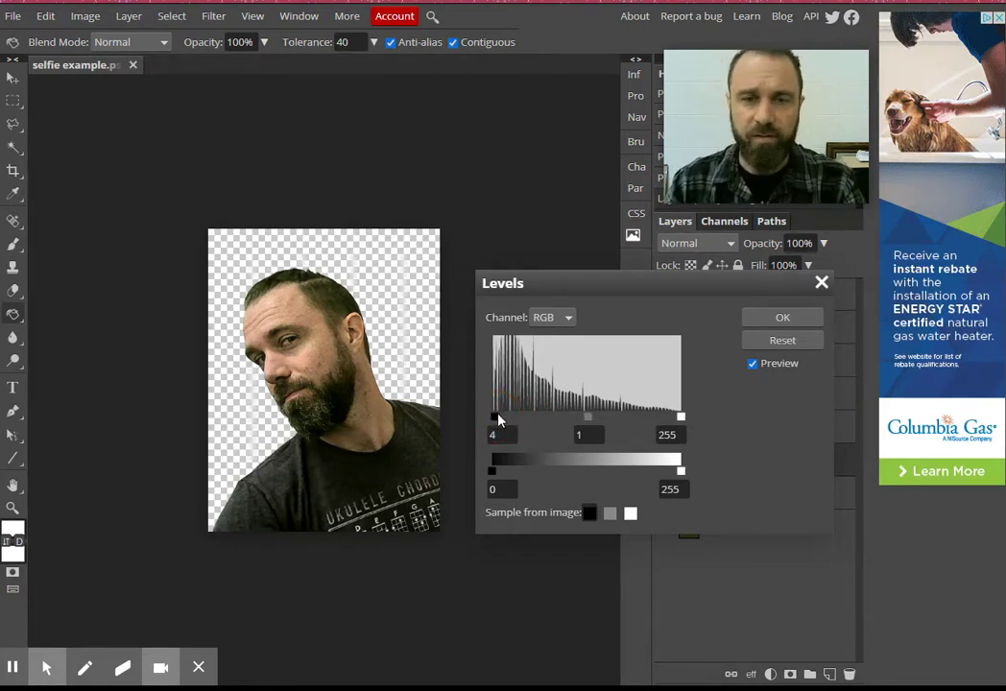
pyautogui.click(498, 419)
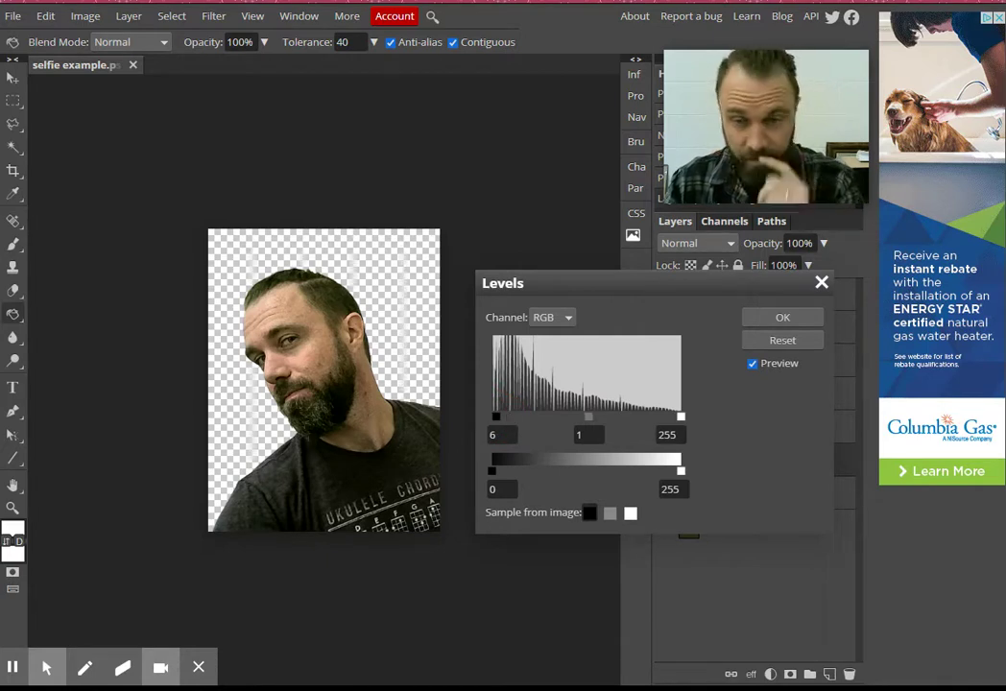
pyautogui.click(753, 320)
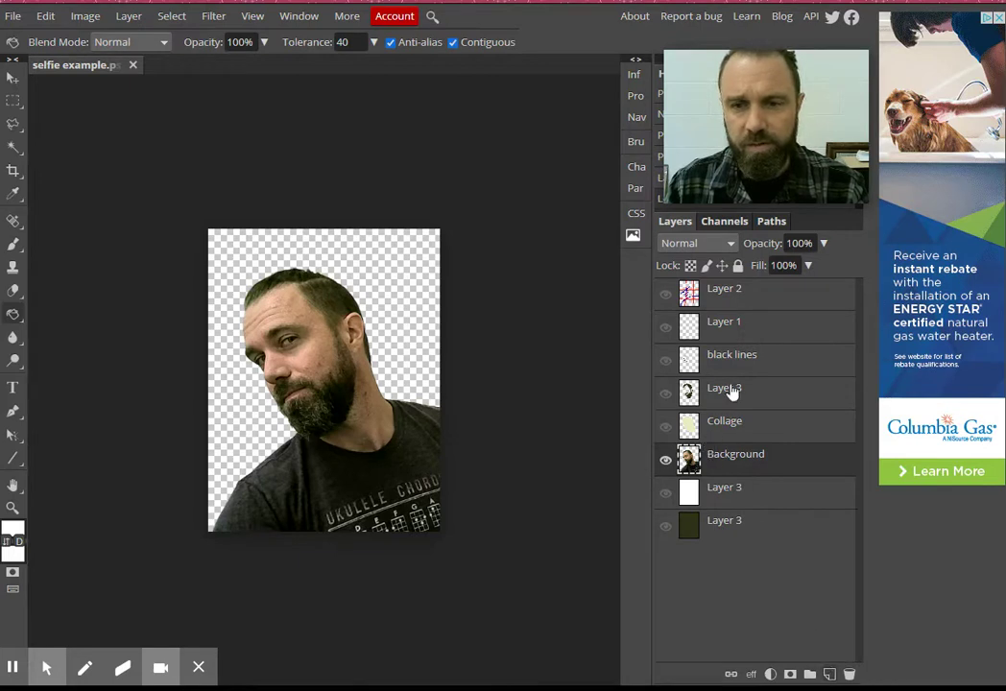
# - Create a new empty layer at the top of the layer stack and delete Layer 2
pyautogui.click(829, 673)
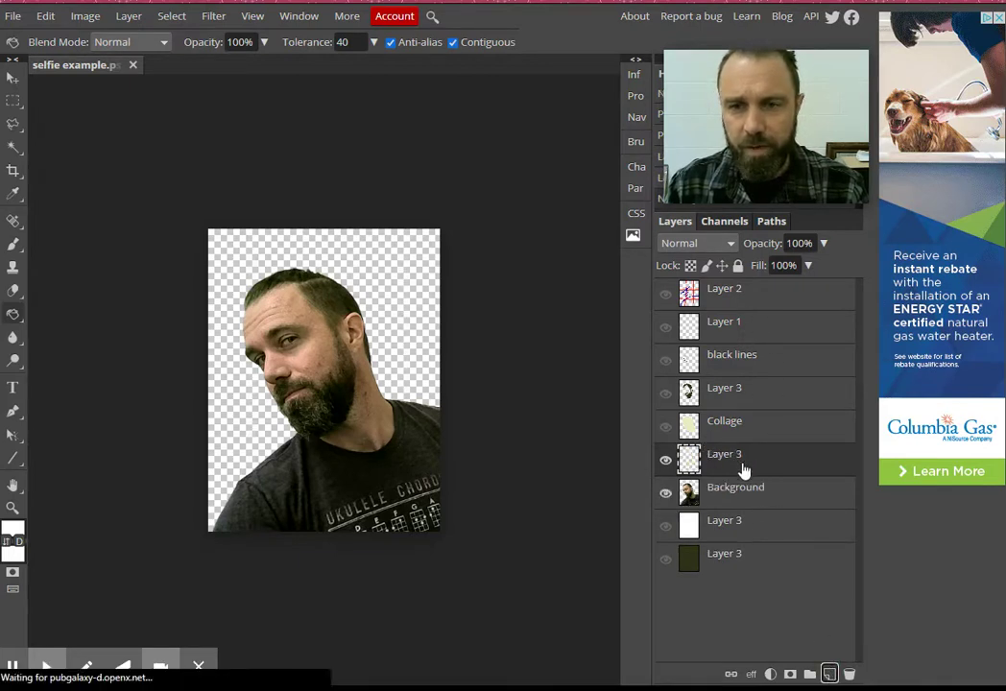
pyautogui.moveTo(748, 451); pyautogui.dragTo(848, 674)
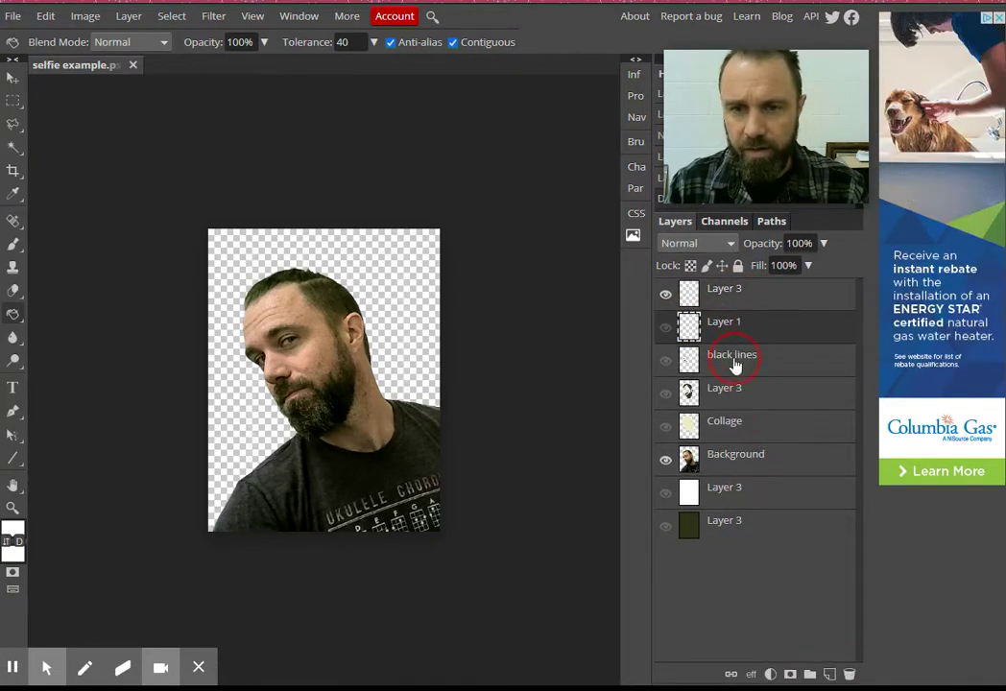
pyautogui.click(725, 294)
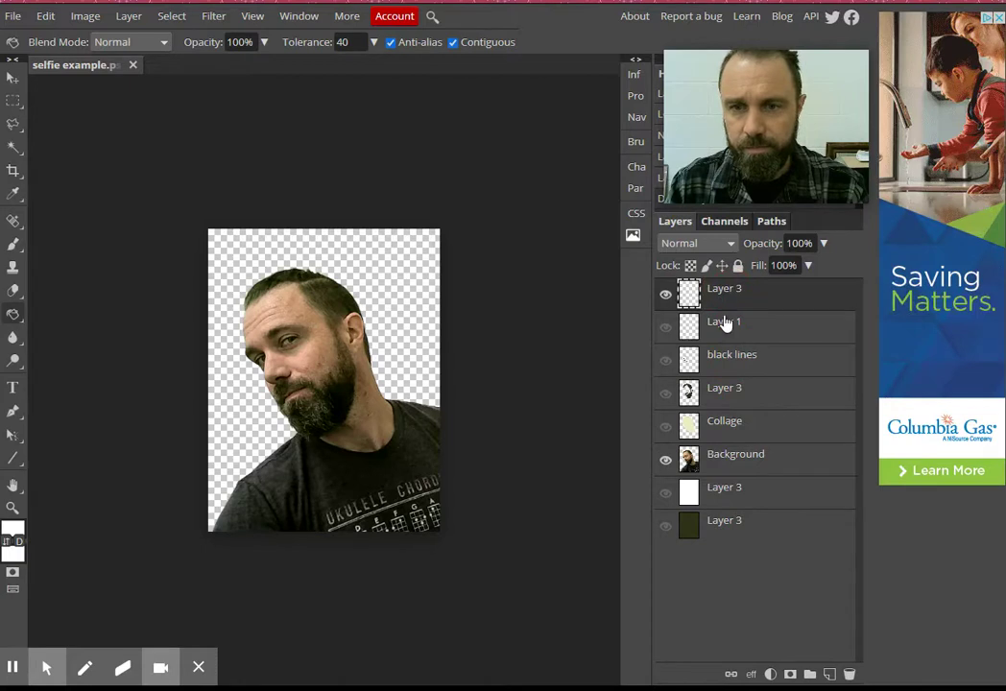
# - Rename the new top layer to "Black Lines 2"
pyautogui.doubleClick(725, 290)
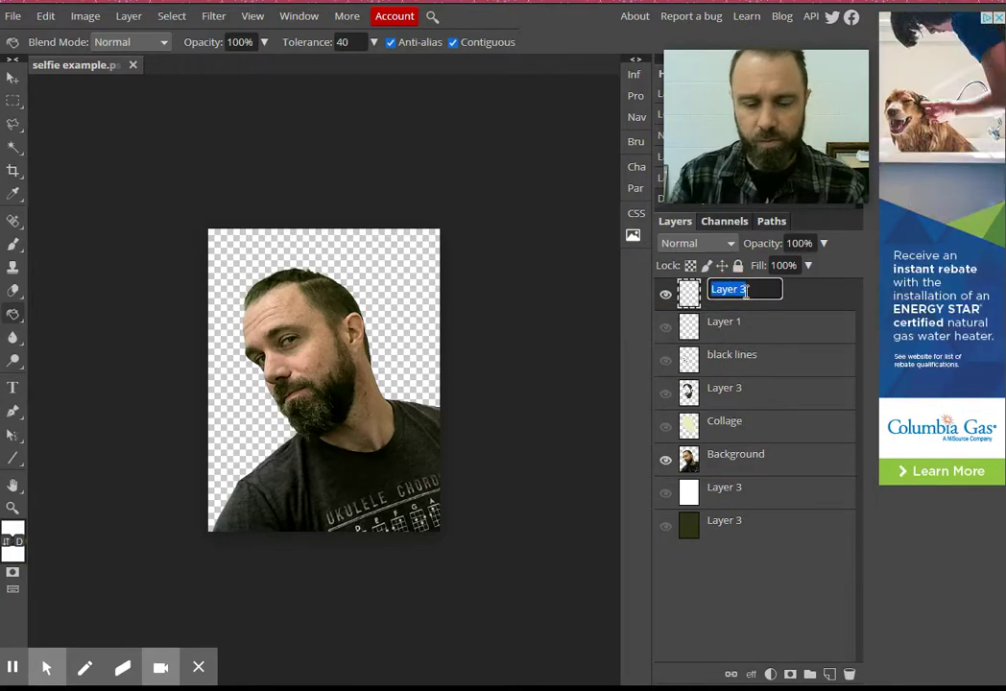
pyautogui.write('Black Lines 2')
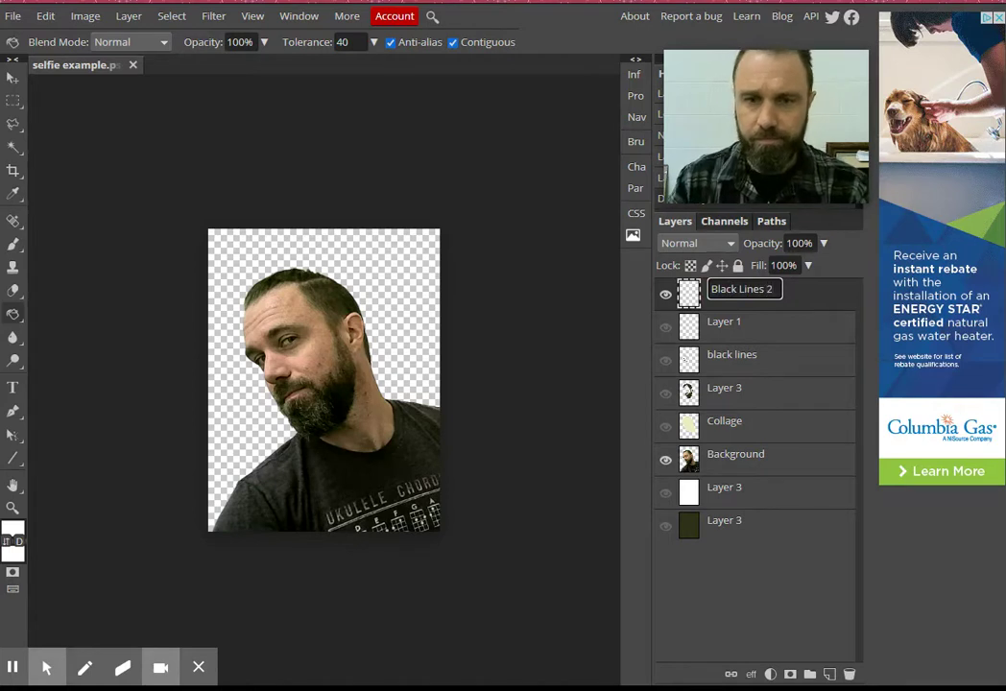
pyautogui.press('Return')
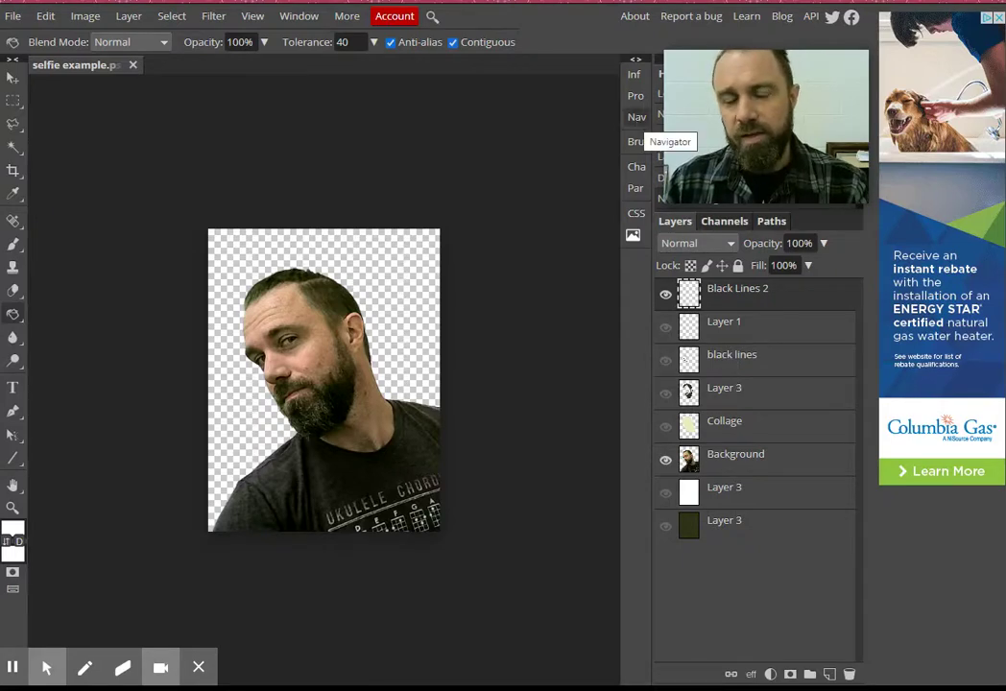
# - Use the Navigator to enlarge the portrait around both eyes and the nose, leaving the canvas unobstructed
pyautogui.click(636, 119)
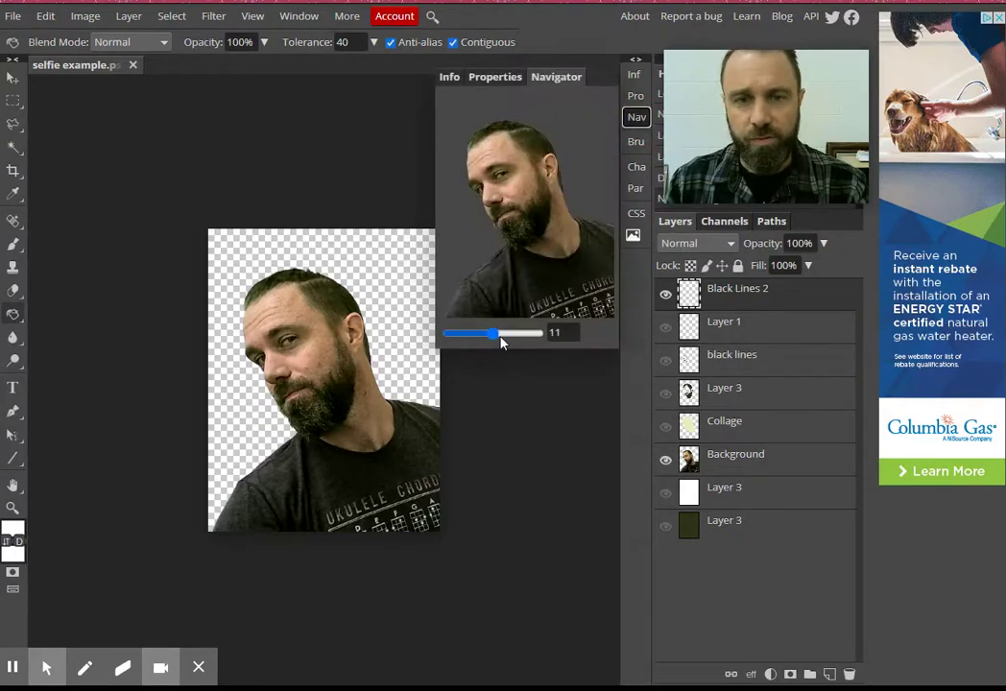
pyautogui.moveTo(494, 333); pyautogui.dragTo(512, 333)
pyautogui.moveTo(526, 211); pyautogui.dragTo(499, 176)
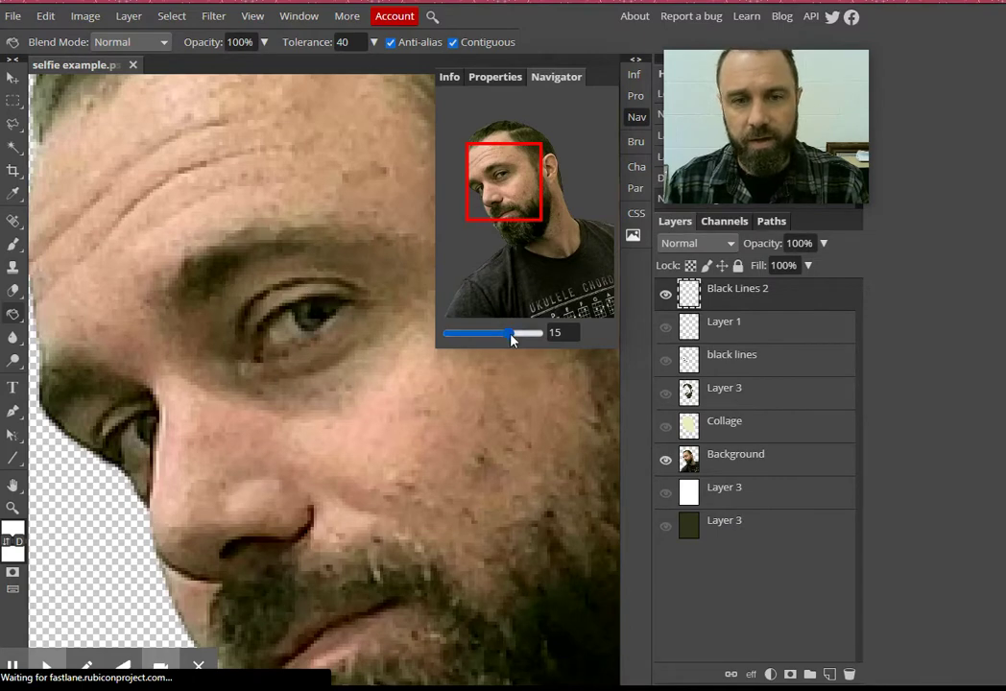
pyautogui.moveTo(512, 339); pyautogui.dragTo(514, 339)
pyautogui.moveTo(511, 200)
pyautogui.mouseDown()
pyautogui.moveTo(521, 208)
pyautogui.moveTo(511, 206)
pyautogui.moveTo(511, 182)
pyautogui.moveTo(497, 186)
pyautogui.mouseUp()
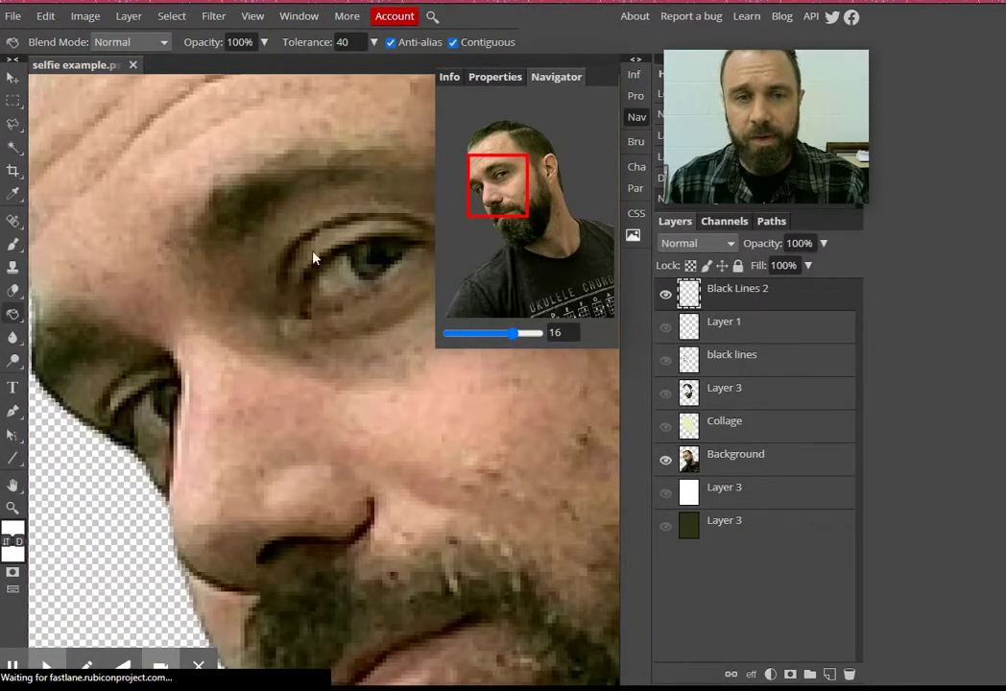
pyautogui.click(636, 124)
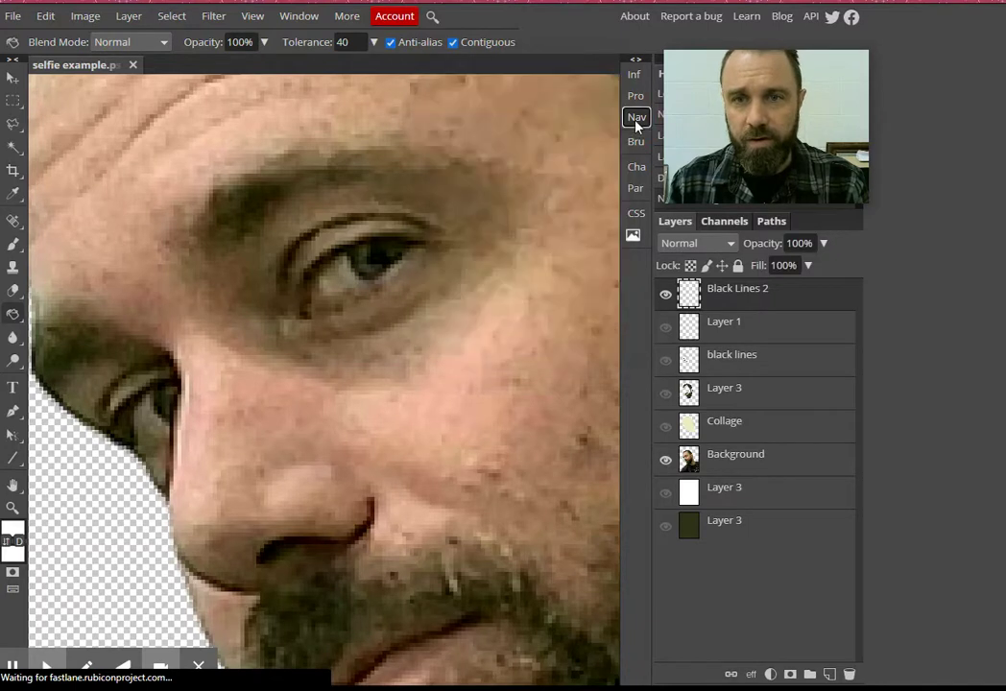
pyautogui.click(636, 124)
pyautogui.click(636, 124)
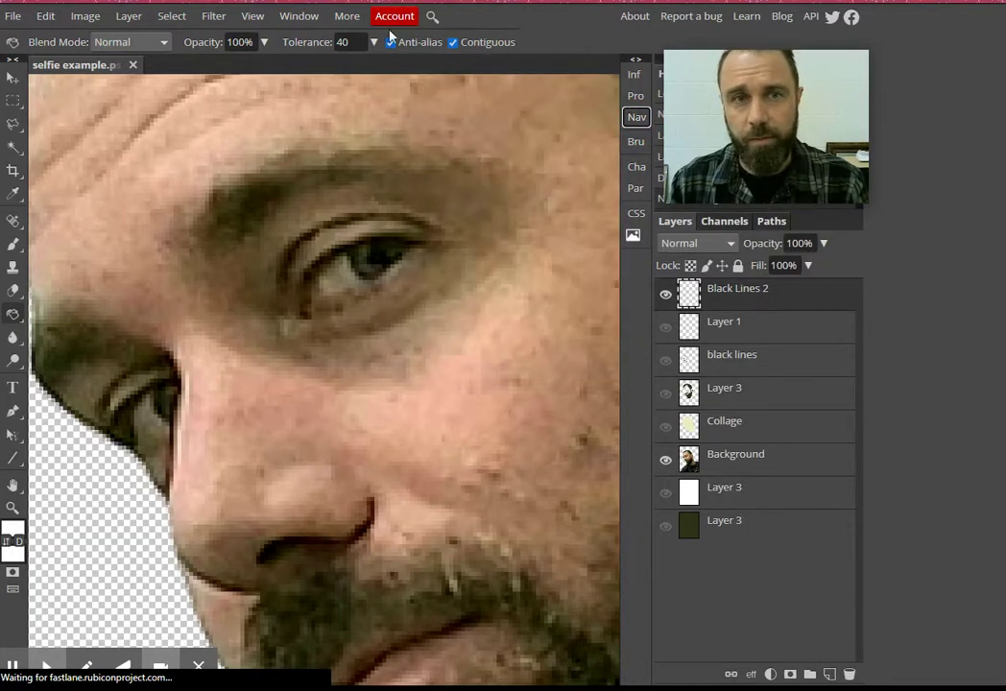
pyautogui.click(315, 16)
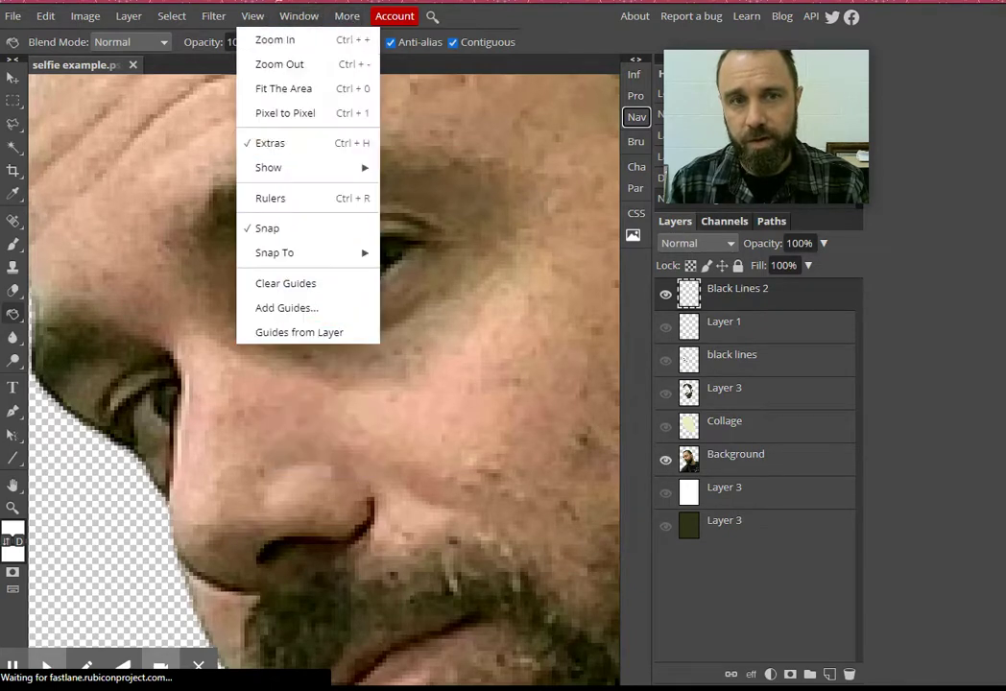
pyautogui.click(294, 17)
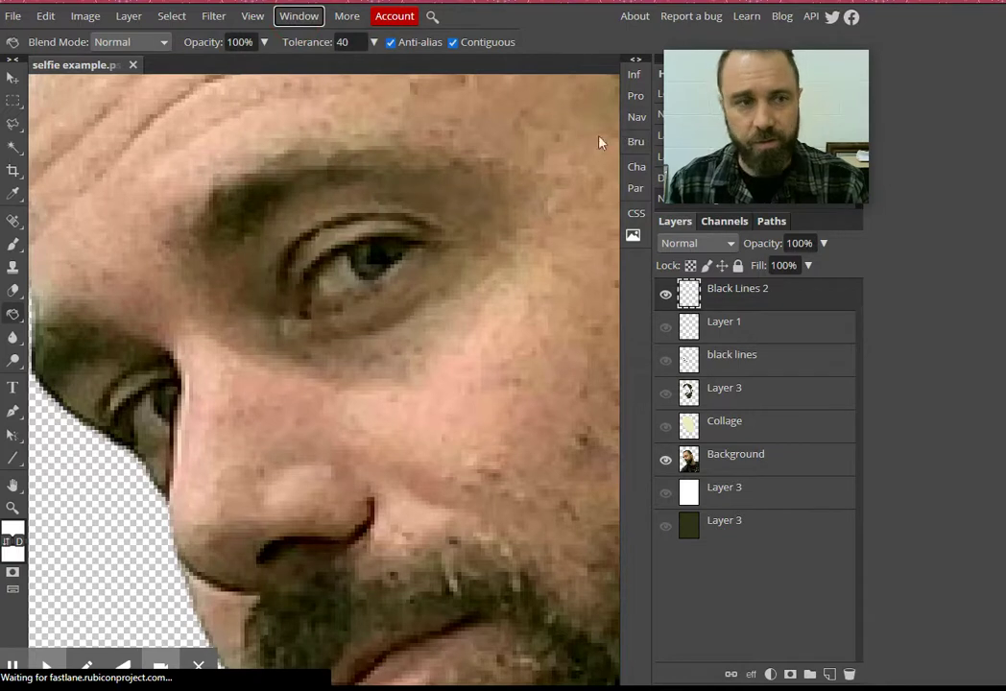
# - Outline the dark upper eyelid crease of the nearer eye as a thin curved selection with the Polygonal Lasso
pyautogui.rightClick(14, 124)
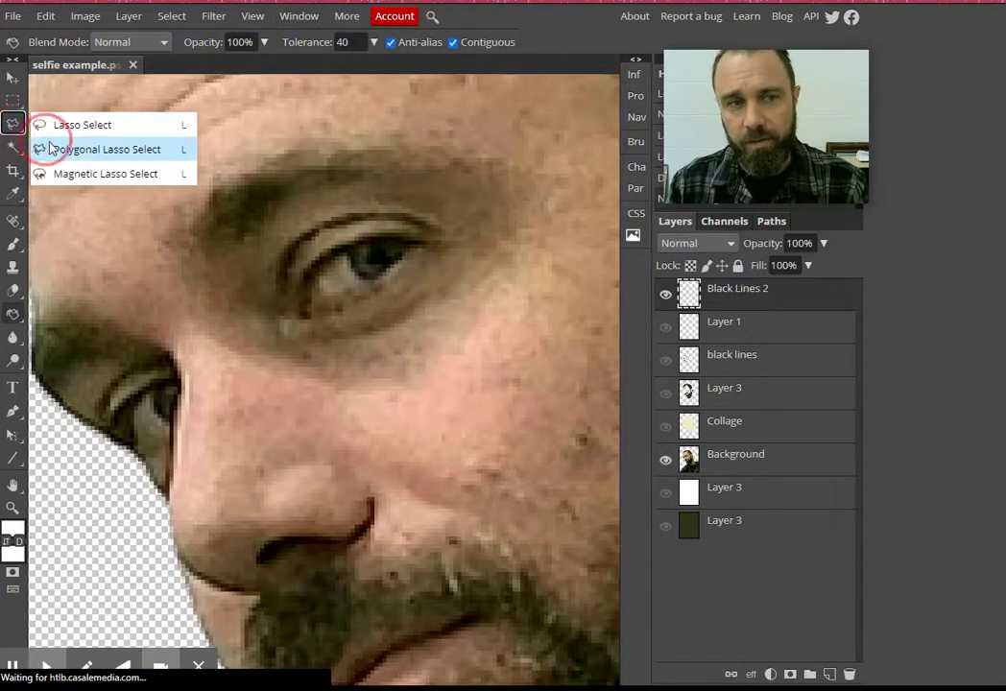
pyautogui.click(58, 150)
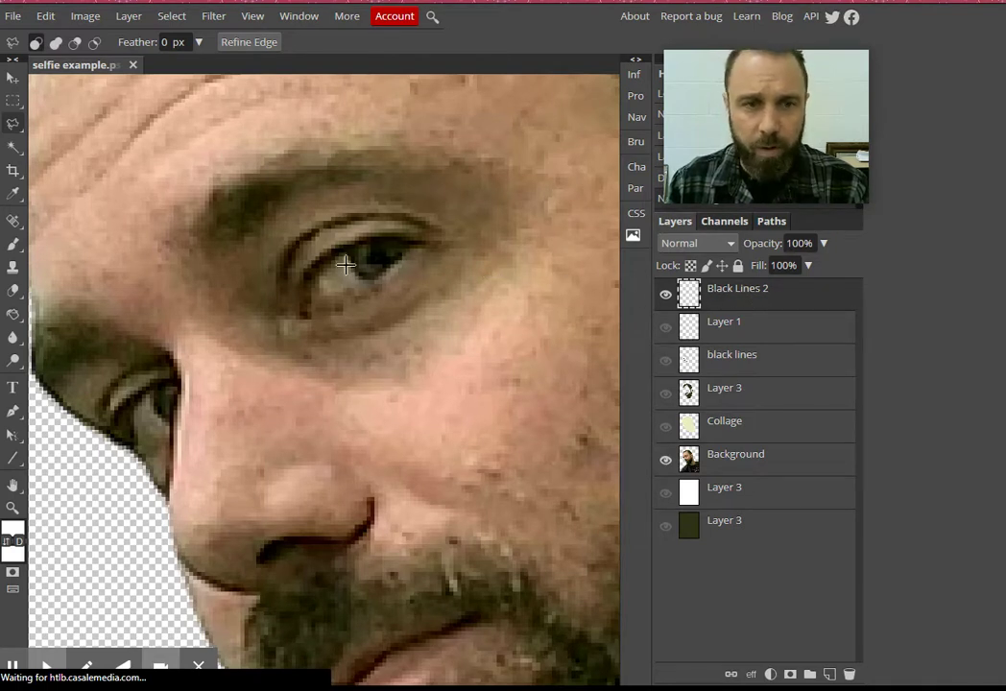
pyautogui.click(281, 290)
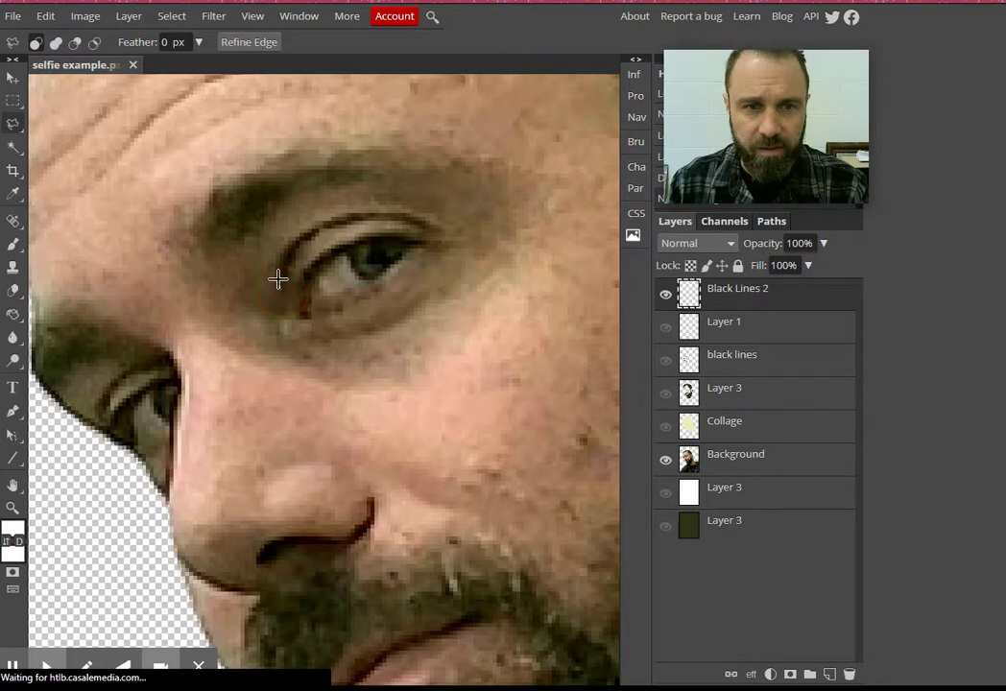
pyautogui.moveTo(278, 279)
pyautogui.mouseDown()
pyautogui.moveTo(302, 233)
pyautogui.moveTo(359, 212)
pyautogui.mouseUp()
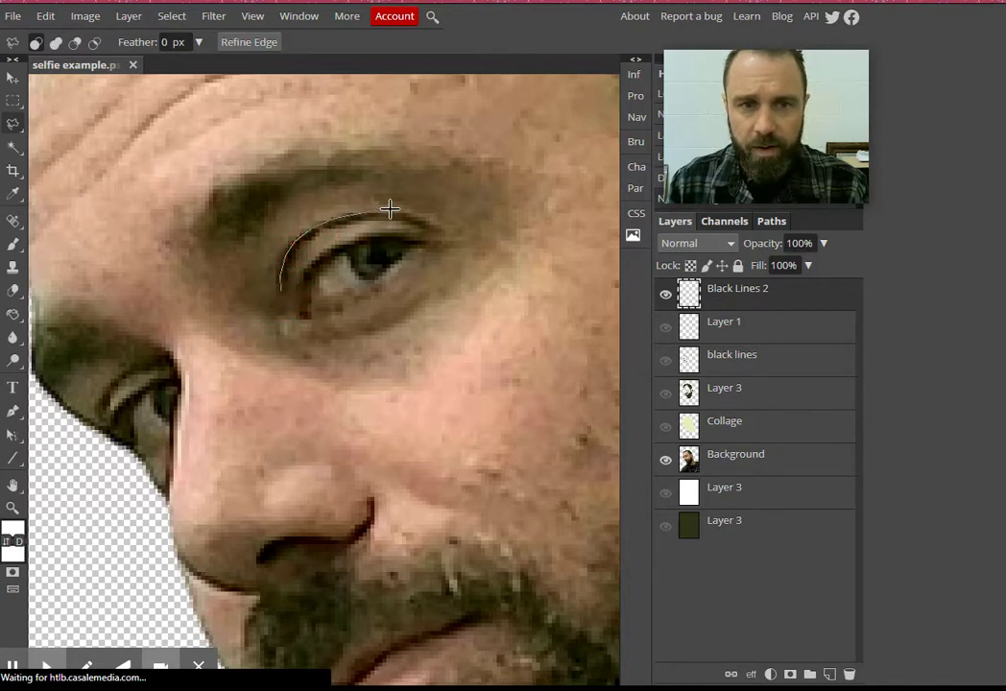
pyautogui.moveTo(420, 218)
pyautogui.mouseDown()
pyautogui.moveTo(437, 228)
pyautogui.moveTo(375, 217)
pyautogui.moveTo(322, 228)
pyautogui.moveTo(281, 274)
pyautogui.mouseUp()
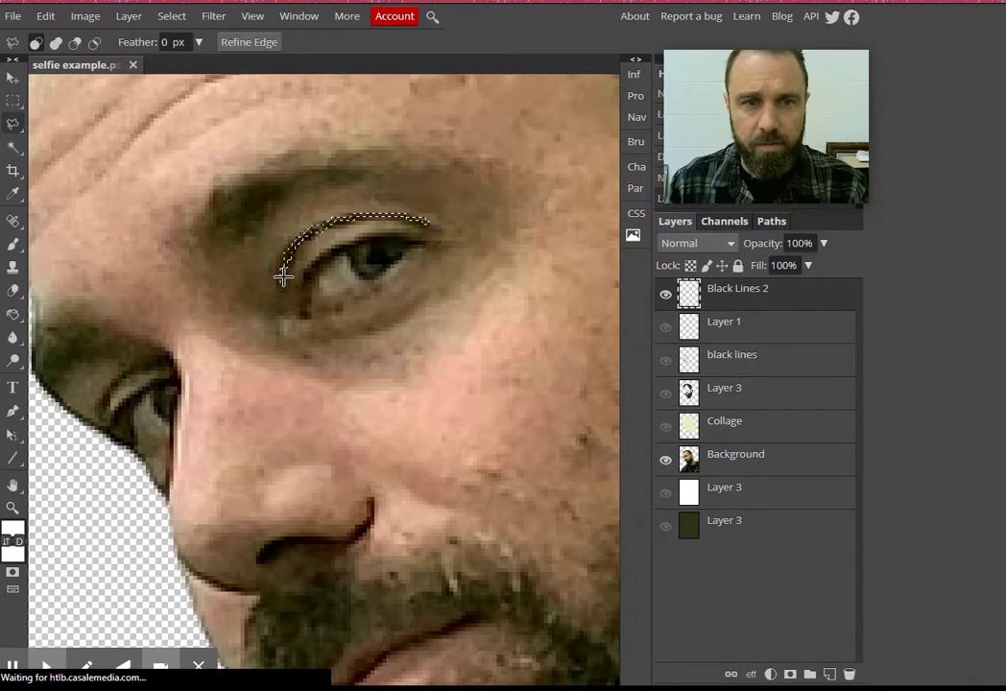
# - Paint the eyelid crease selection black (000000) with the Brush on the Black Lines 2 layer and deselect it
pyautogui.click(13, 529)
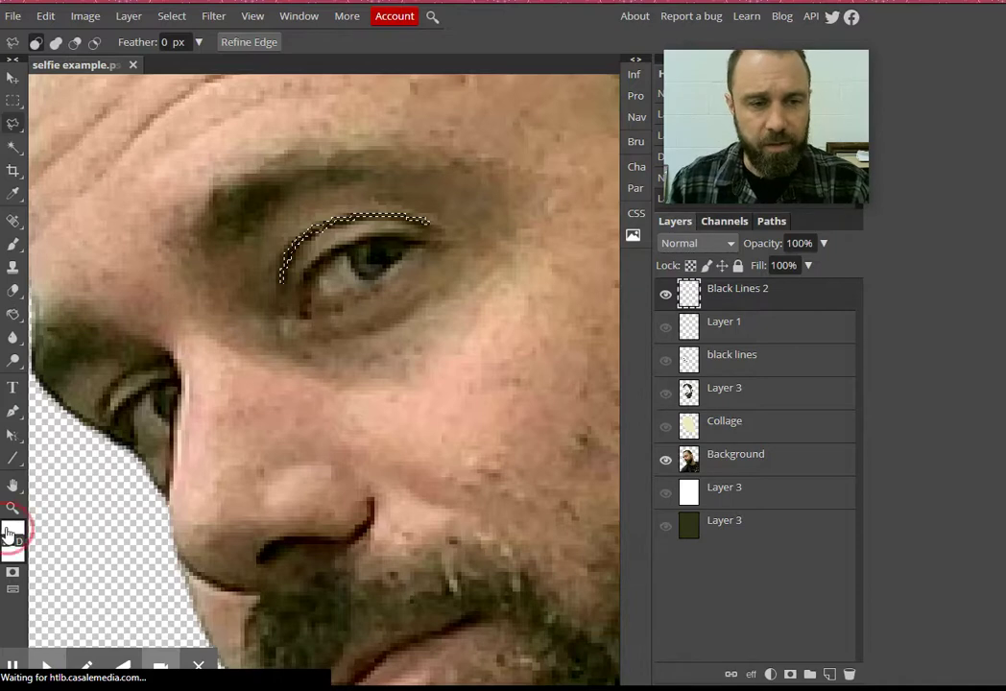
pyautogui.moveTo(258, 290); pyautogui.dragTo(320, 352)
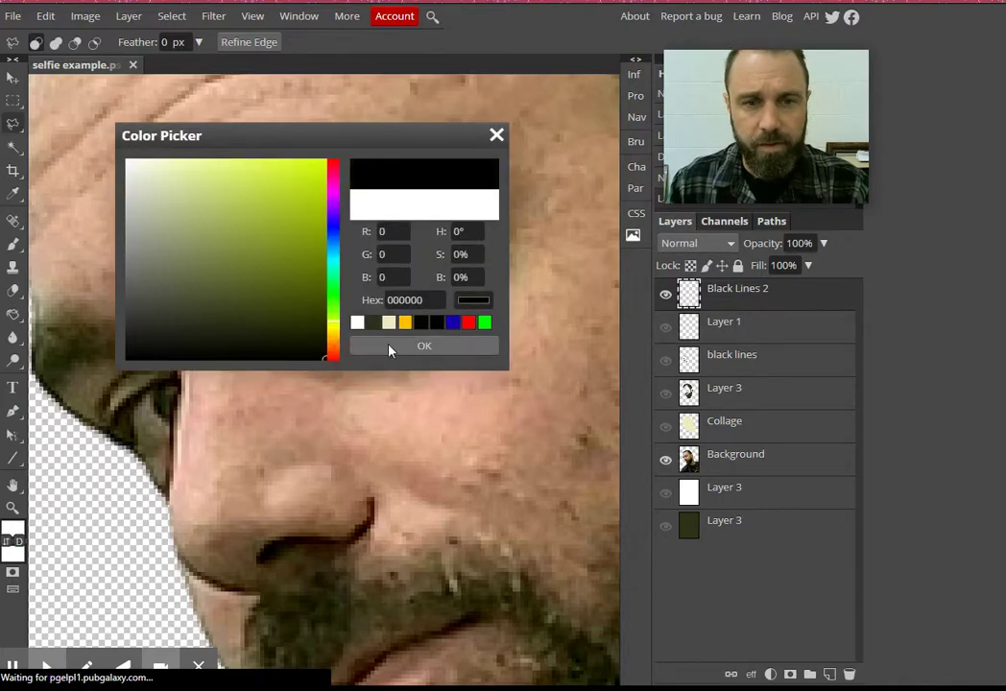
pyautogui.click(424, 345)
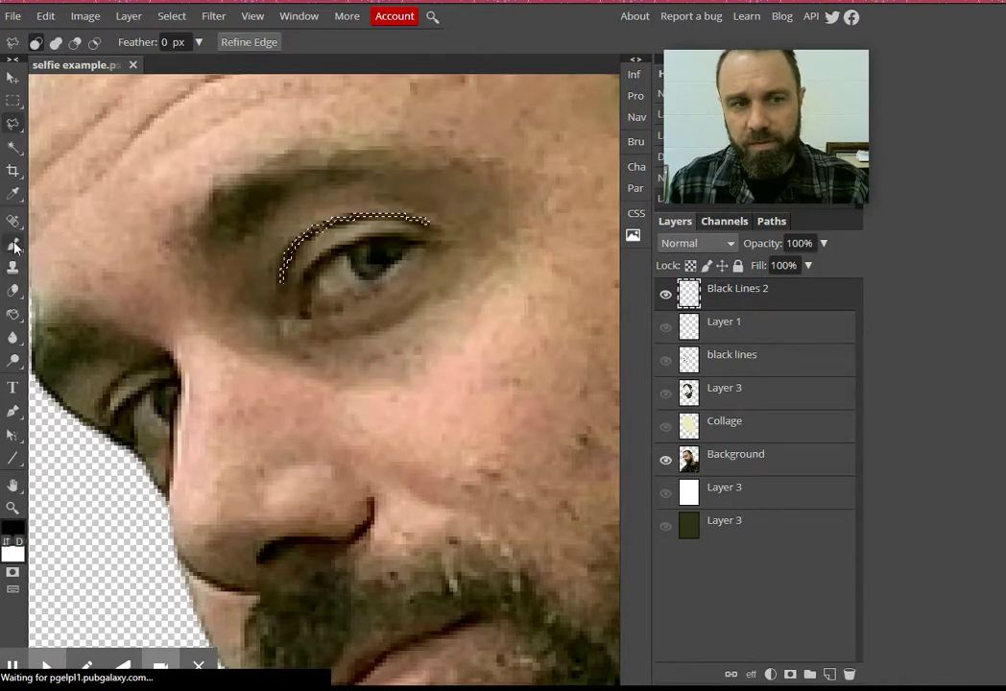
pyautogui.click(13, 242)
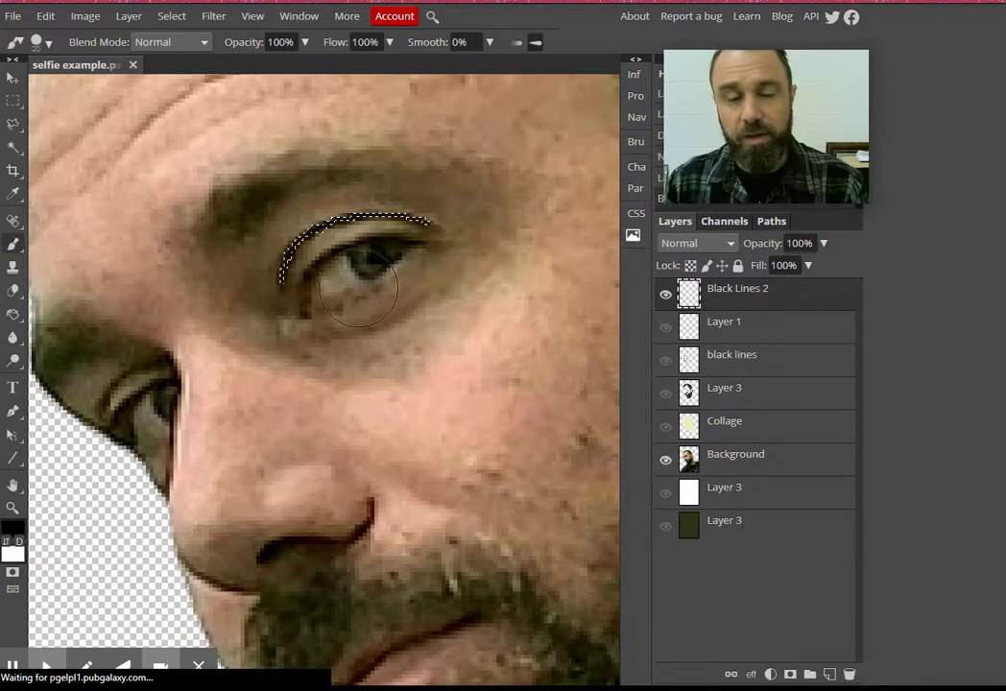
pyautogui.hotkey('ctrl', 'd')
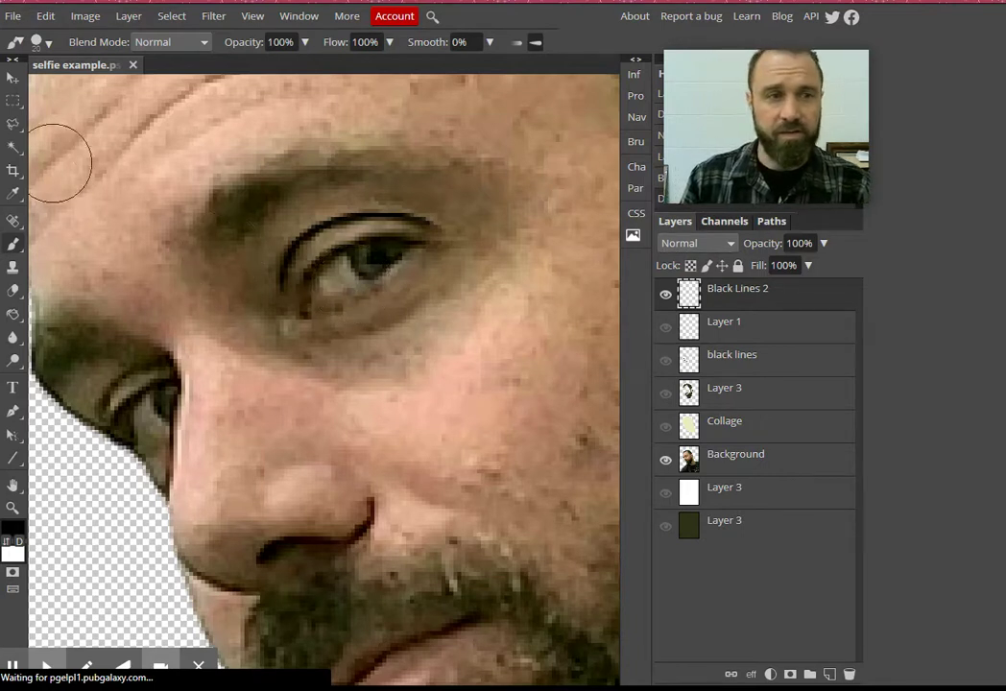
# - Outline the dark upper lash line of the nearer eye, below the painted crease, as a thin curved selection with the Polygonal Lasso
pyautogui.rightClick(14, 123)
pyautogui.click(58, 149)
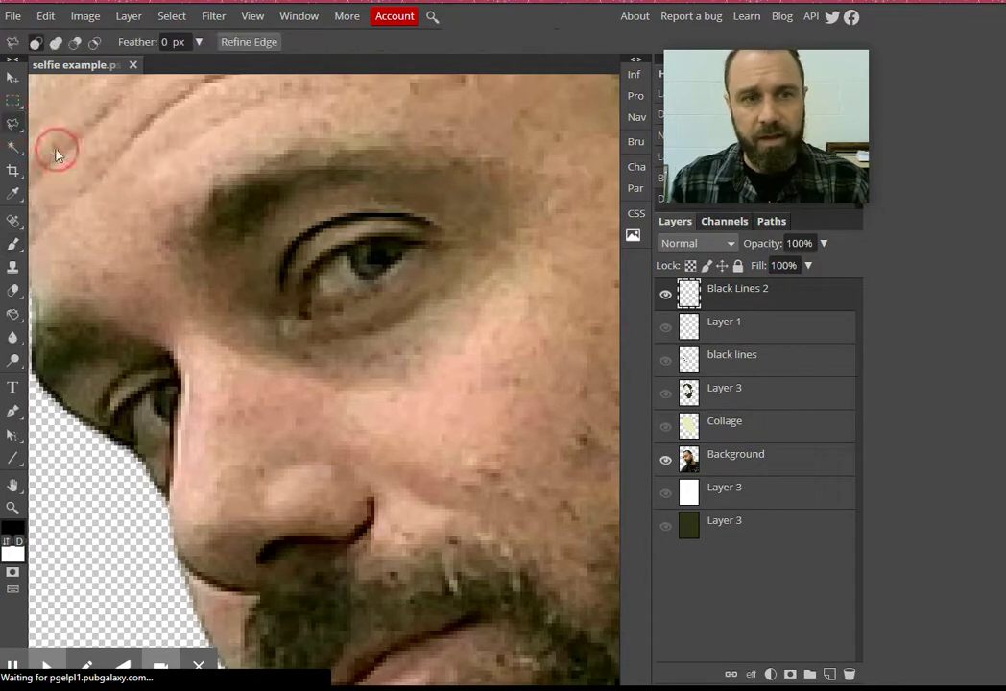
pyautogui.click(300, 282)
pyautogui.click(317, 254)
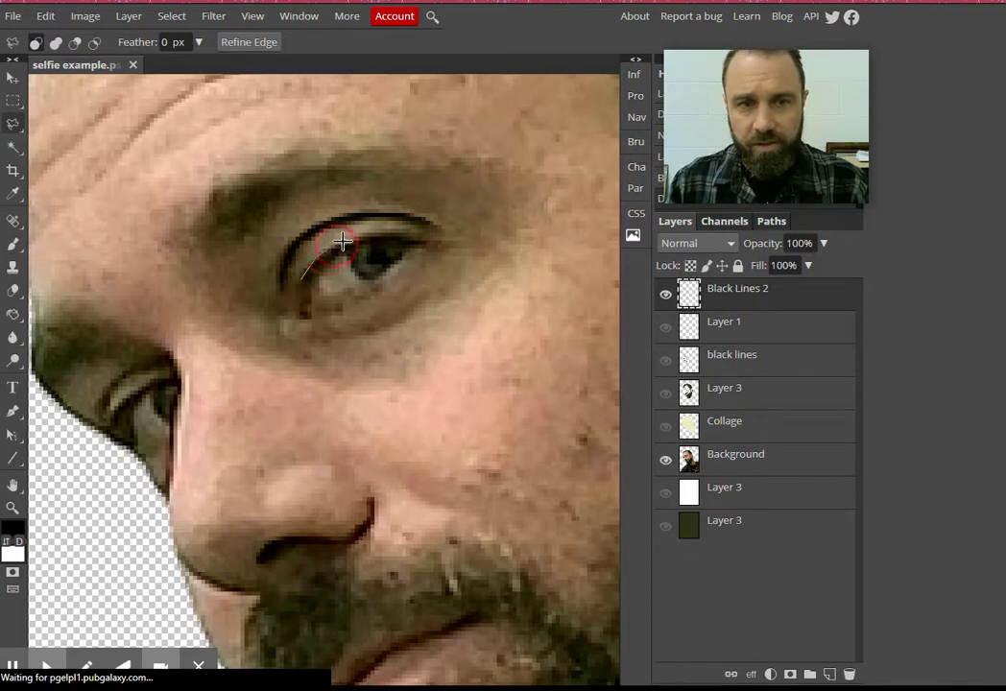
pyautogui.click(388, 234)
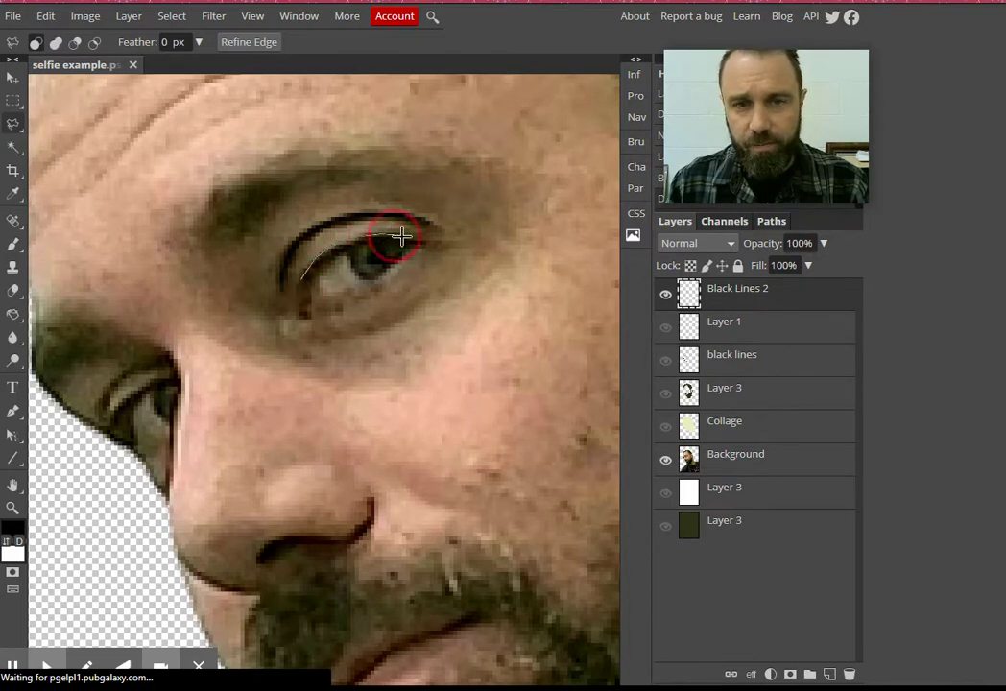
pyautogui.click(423, 241)
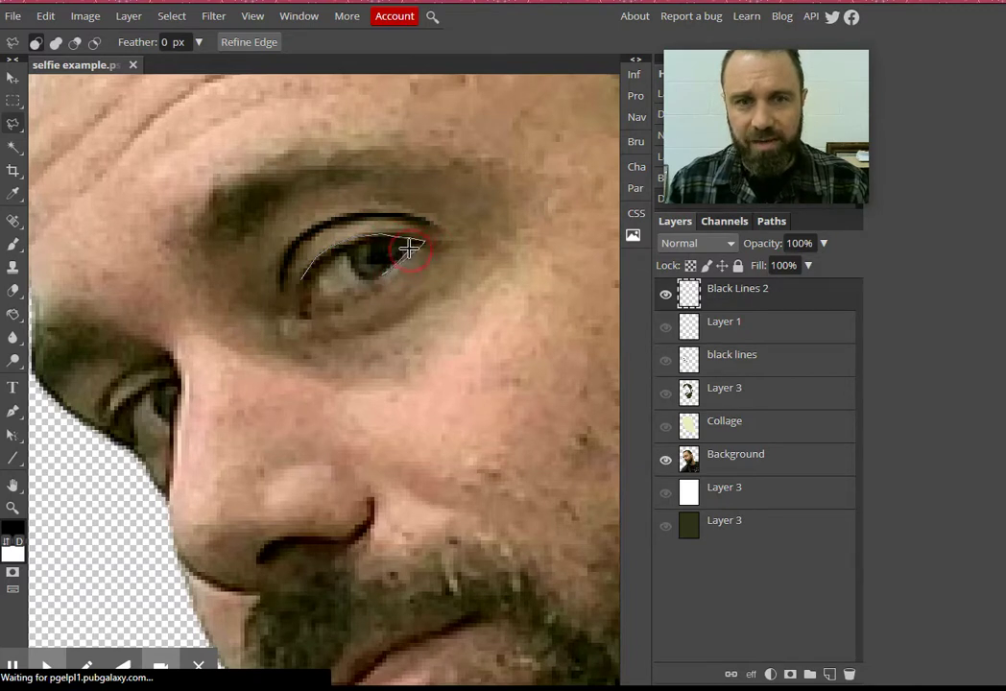
pyautogui.click(393, 243)
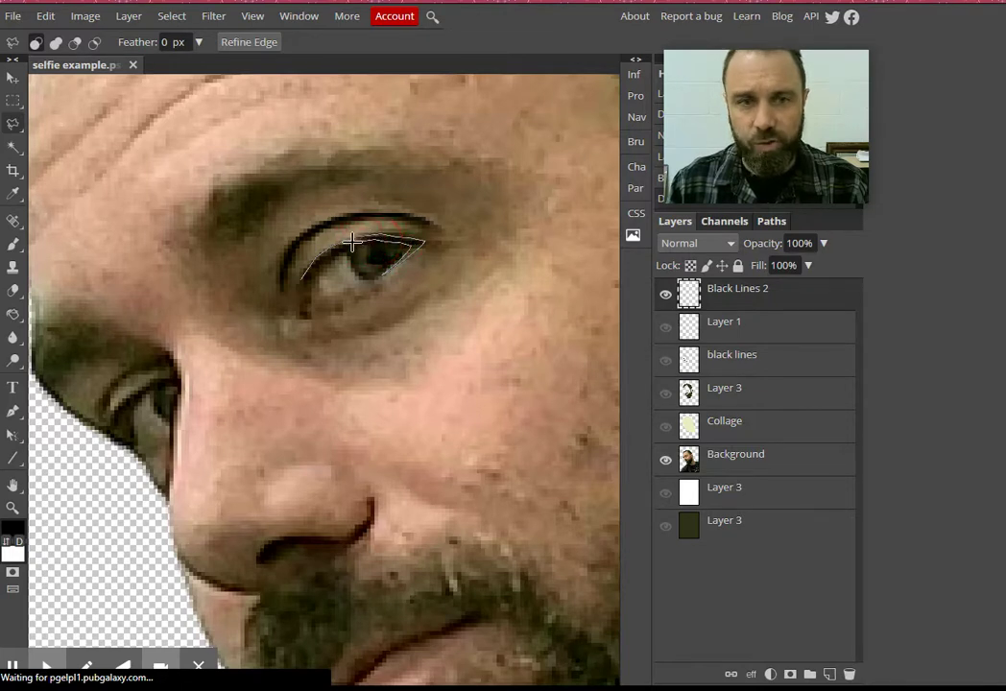
pyautogui.click(321, 261)
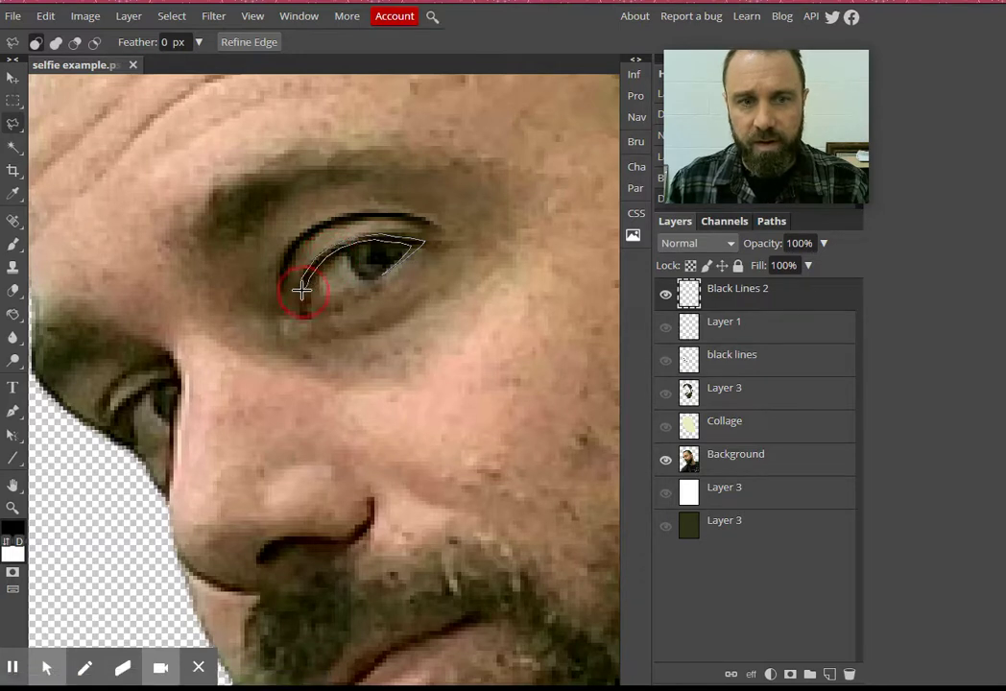
# - Brush the upper lash line selection black on Black Lines 2, deselect it, and compare the eye with that layer hidden and shown
pyautogui.click(13, 245)
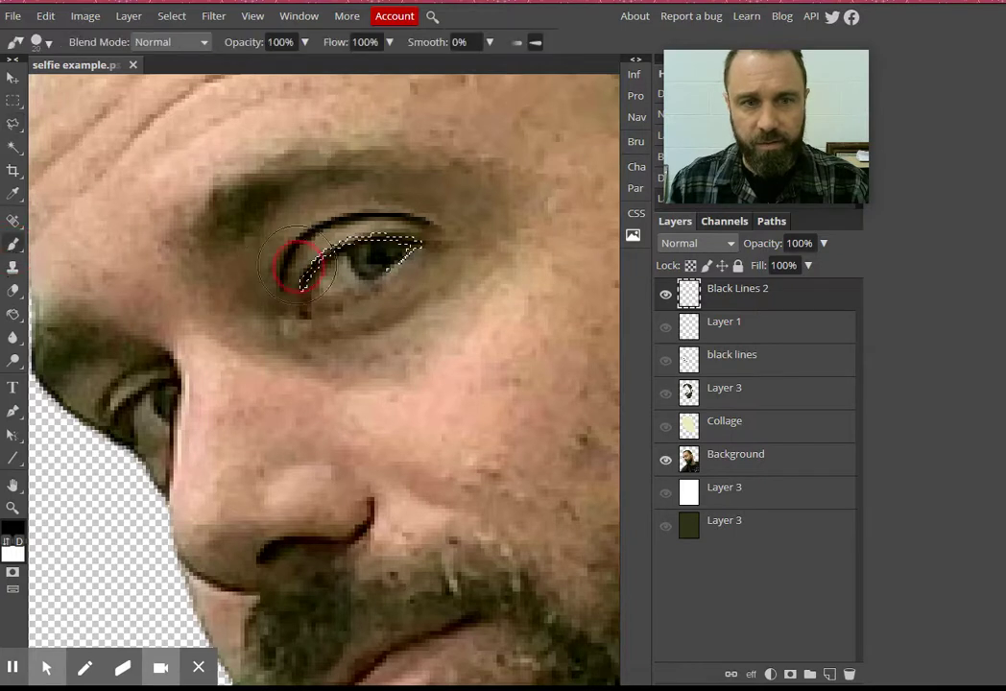
pyautogui.moveTo(297, 268)
pyautogui.mouseDown()
pyautogui.moveTo(410, 226)
pyautogui.moveTo(389, 265)
pyautogui.mouseUp()
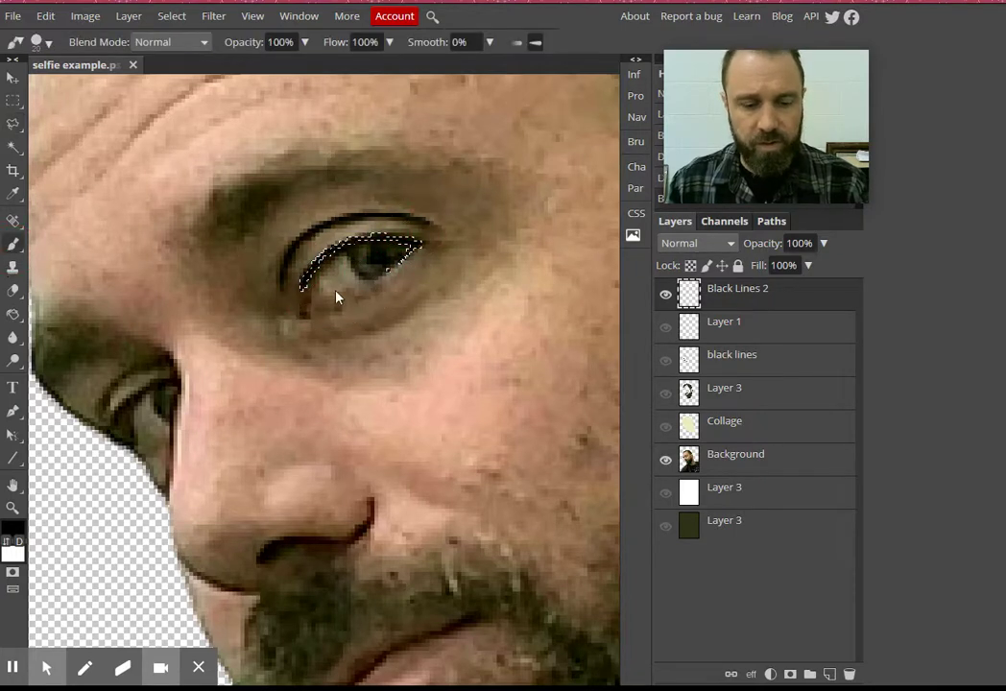
pyautogui.hotkey('ctrl', 'd')
pyautogui.click(666, 294)
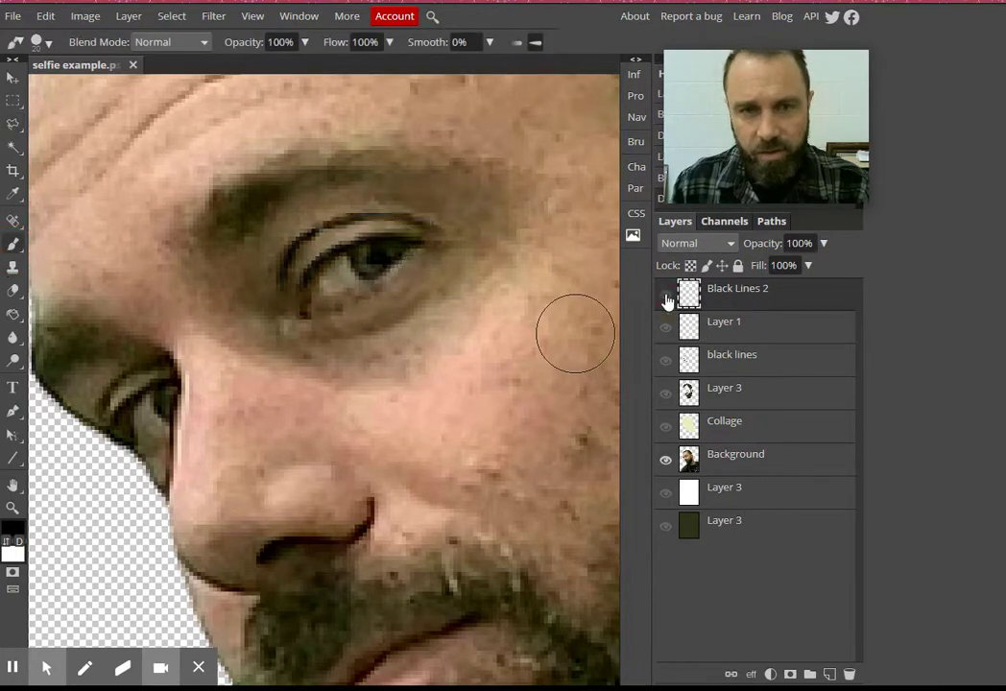
pyautogui.click(666, 295)
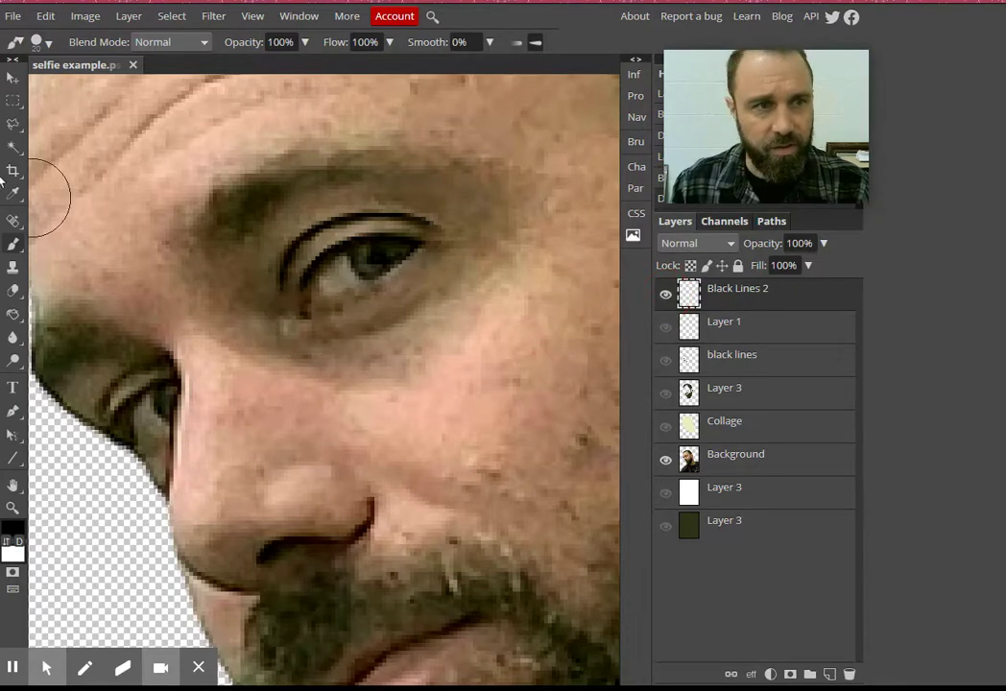
# - Select the inner corner and lower lash line of the nearer eye with the lasso and brush them black
pyautogui.click(13, 124)
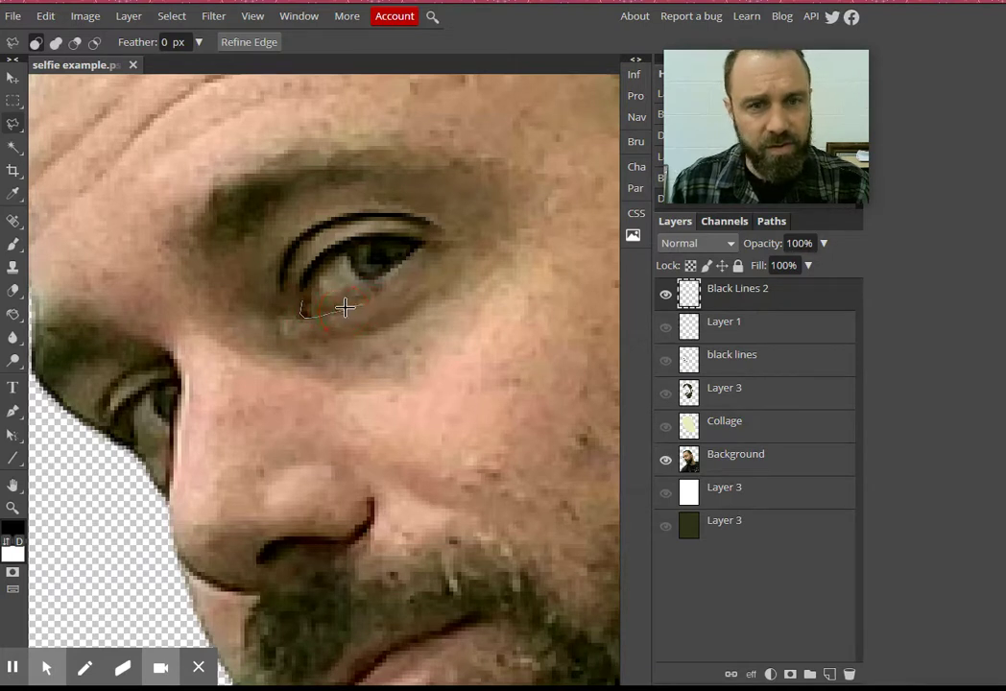
pyautogui.moveTo(327, 311); pyautogui.dragTo(305, 309)
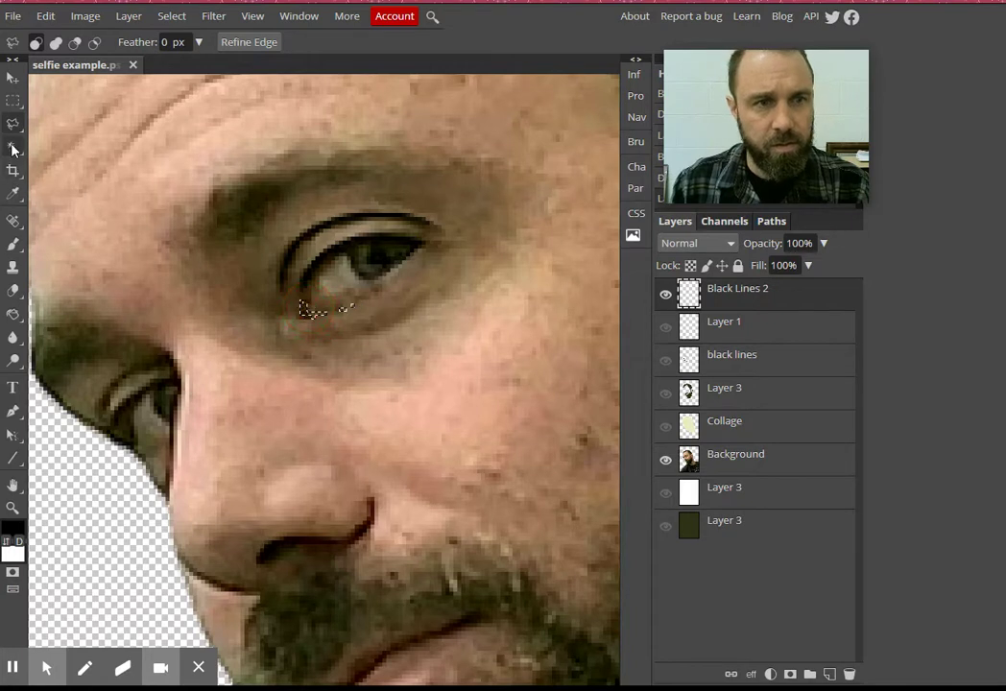
pyautogui.click(16, 247)
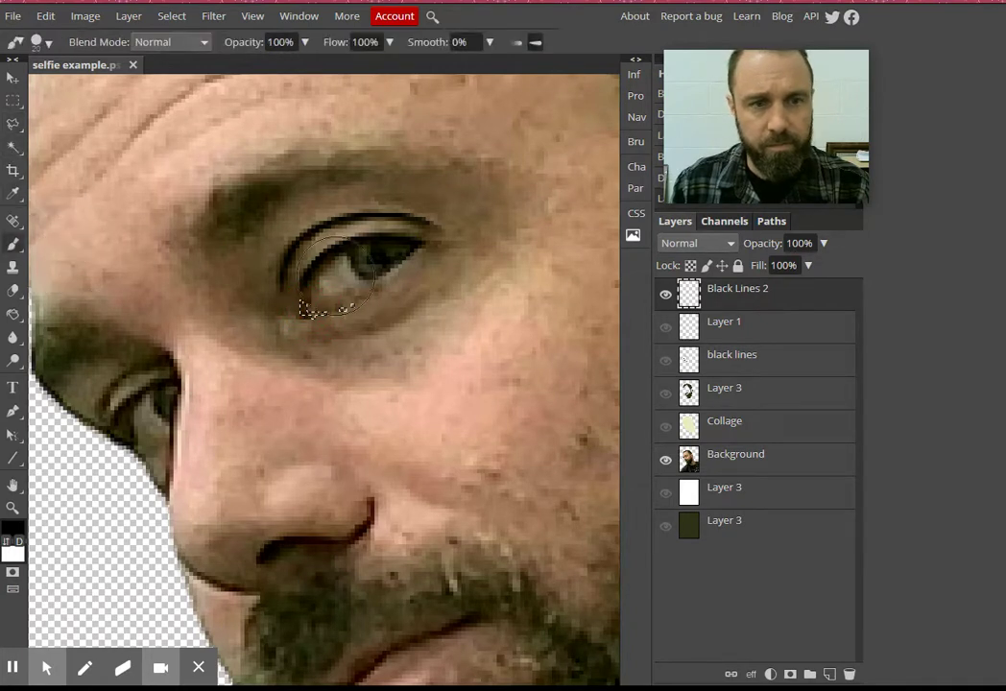
pyautogui.moveTo(305, 302); pyautogui.dragTo(342, 314)
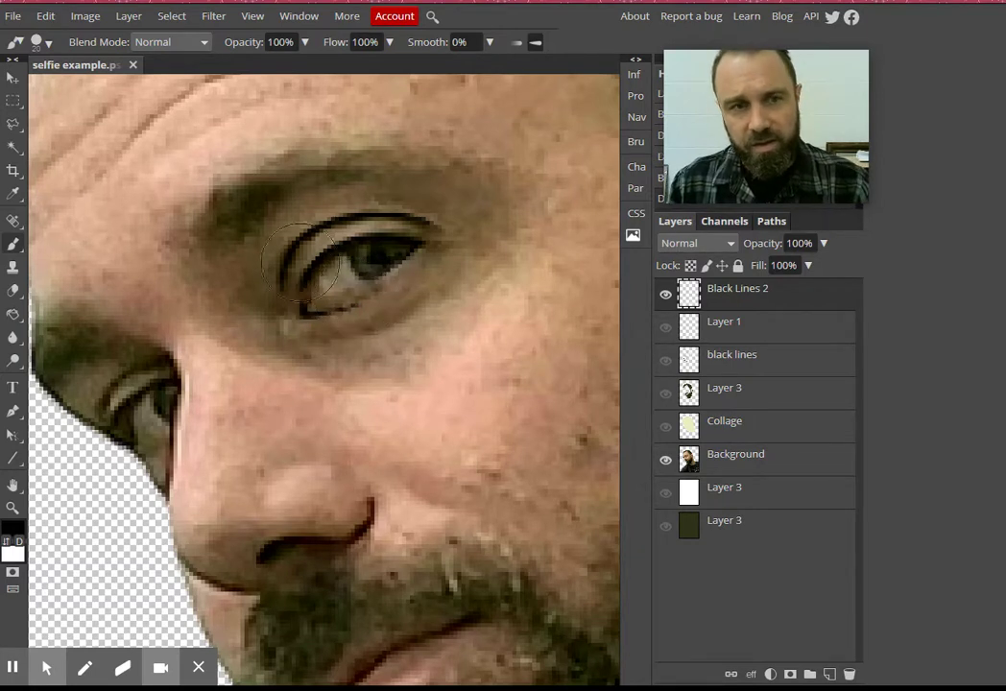
# - Outline the rim of the nearer eye's iris, extending to the outer corner, as a thin selection with the Polygonal Lasso
pyautogui.rightClick(13, 124)
pyautogui.click(46, 149)
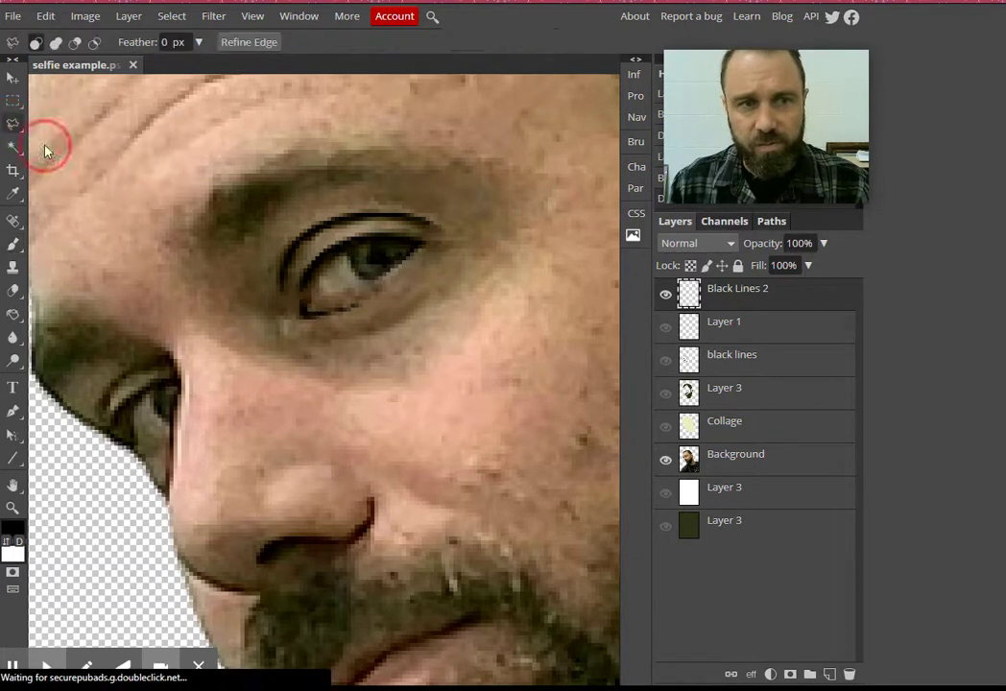
pyautogui.click(416, 241)
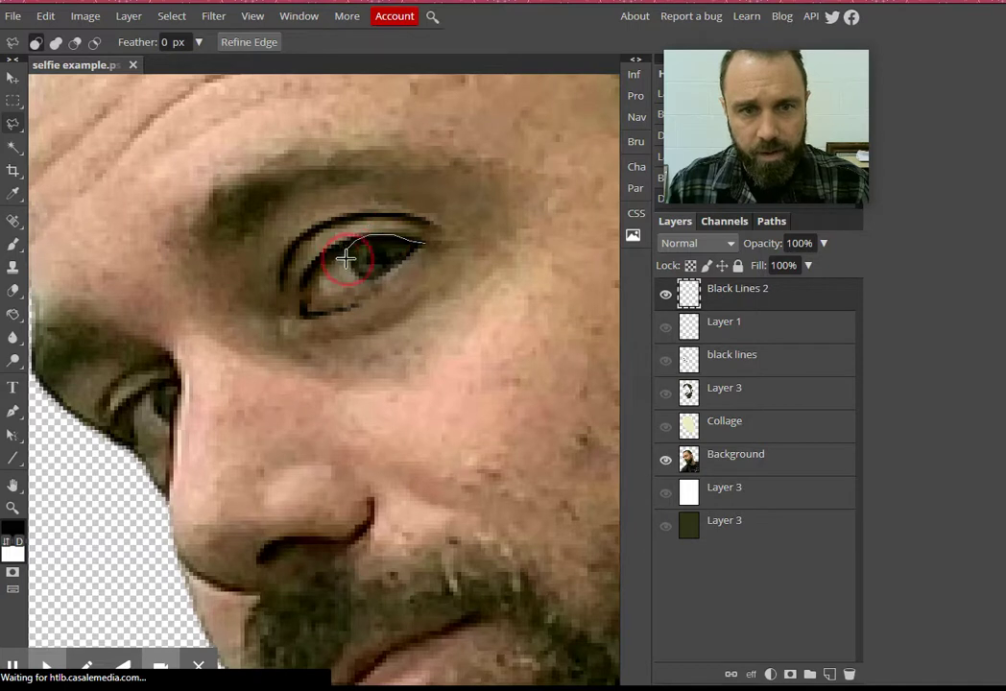
pyautogui.moveTo(356, 277)
pyautogui.mouseDown()
pyautogui.moveTo(374, 278)
pyautogui.moveTo(355, 270)
pyautogui.moveTo(359, 236)
pyautogui.moveTo(423, 243)
pyautogui.mouseUp()
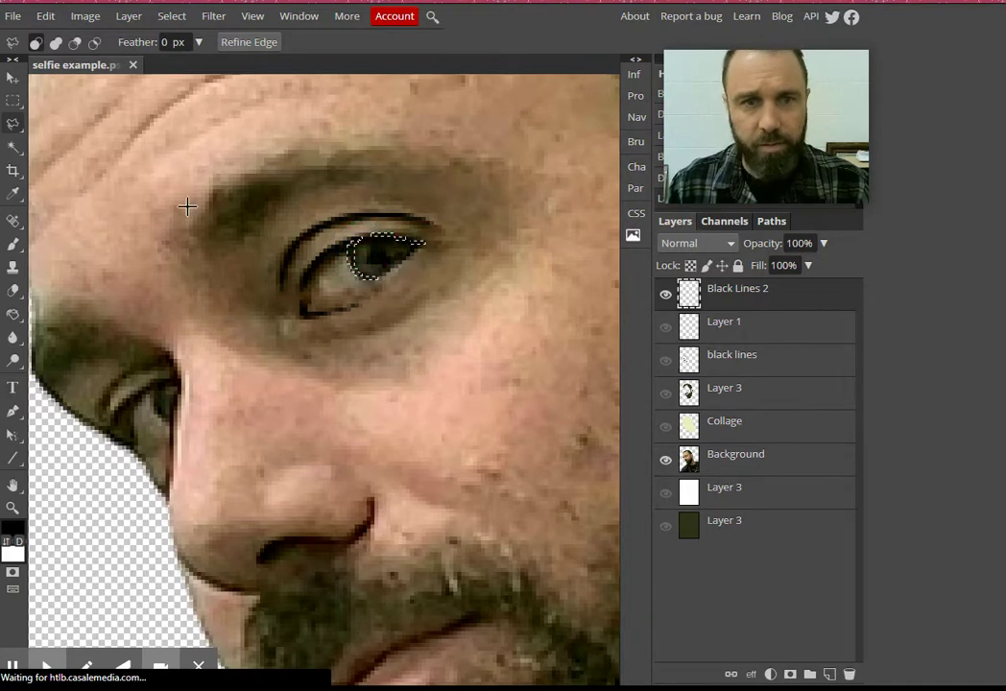
# - Brush the iris rim selection black, deselect it, and check the line work with the Background layer briefly hidden
pyautogui.click(14, 245)
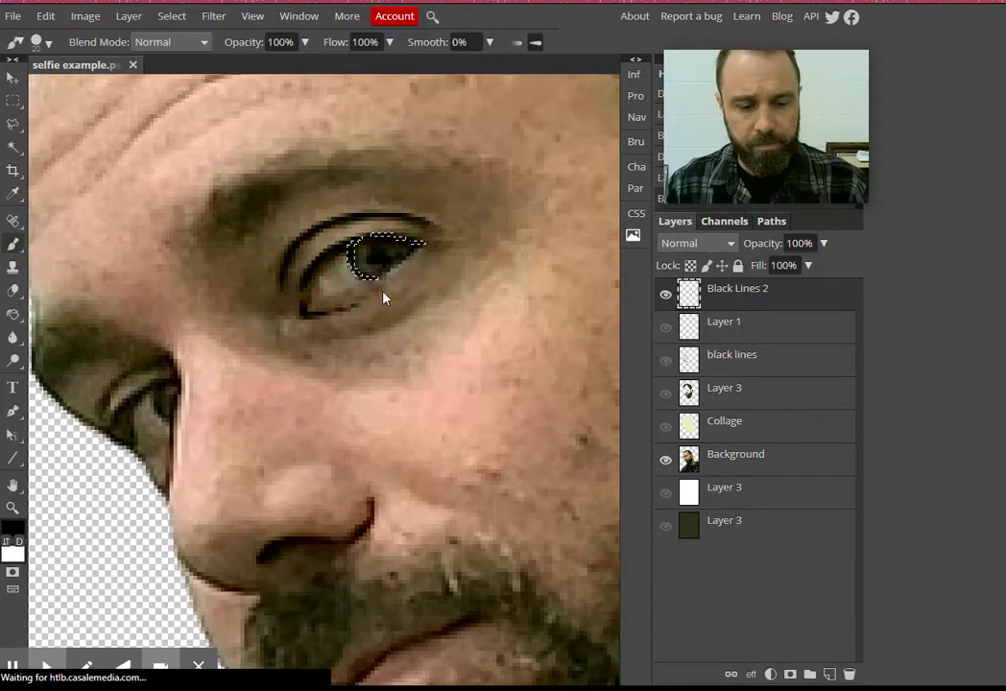
pyautogui.hotkey('ctrl', 'd')
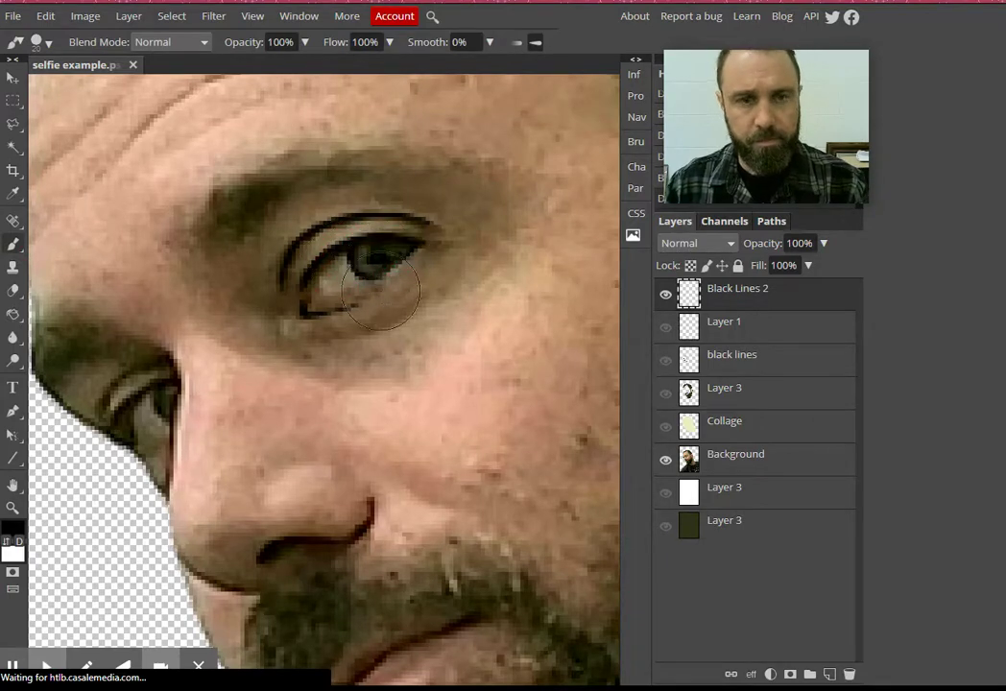
pyautogui.click(666, 459)
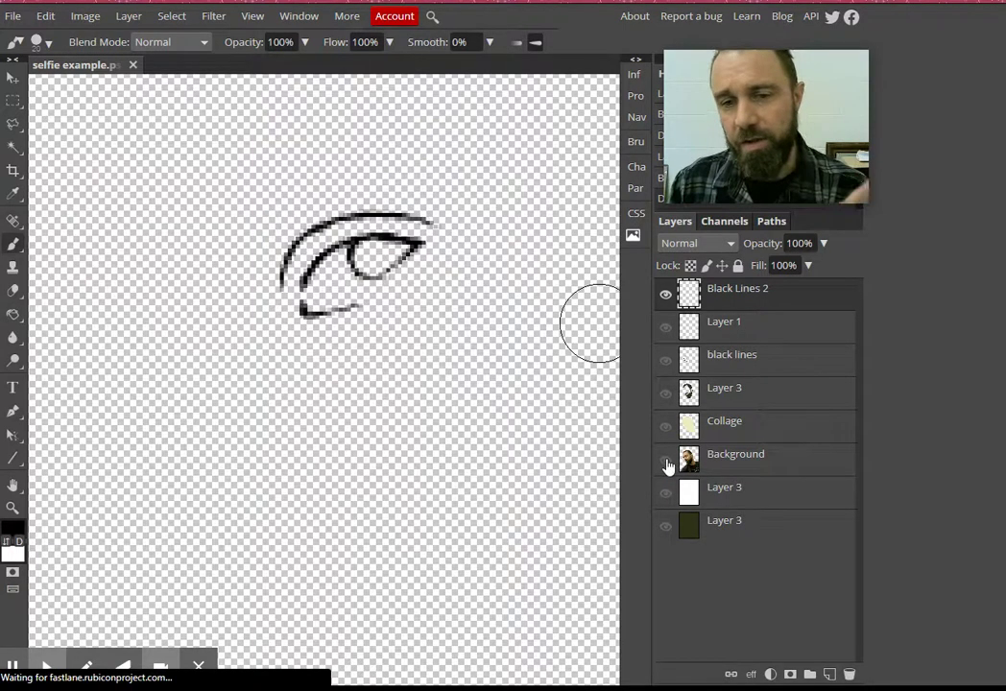
pyautogui.click(666, 460)
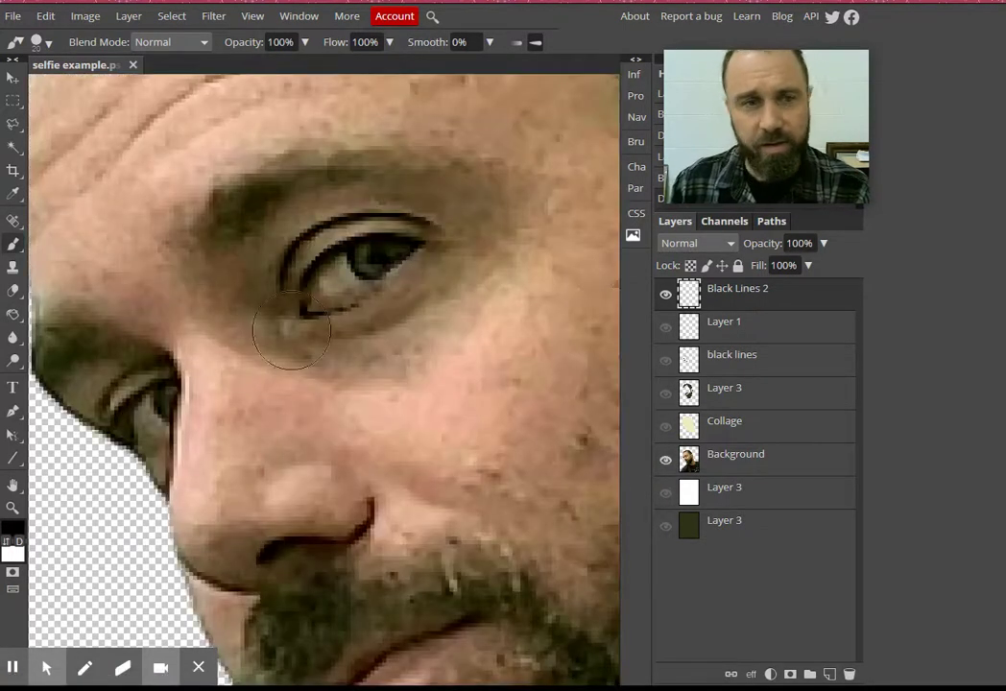
# - Outline the pupil of the nearer eye as a small closed selection with the Polygonal Lasso
pyautogui.click(12, 129)
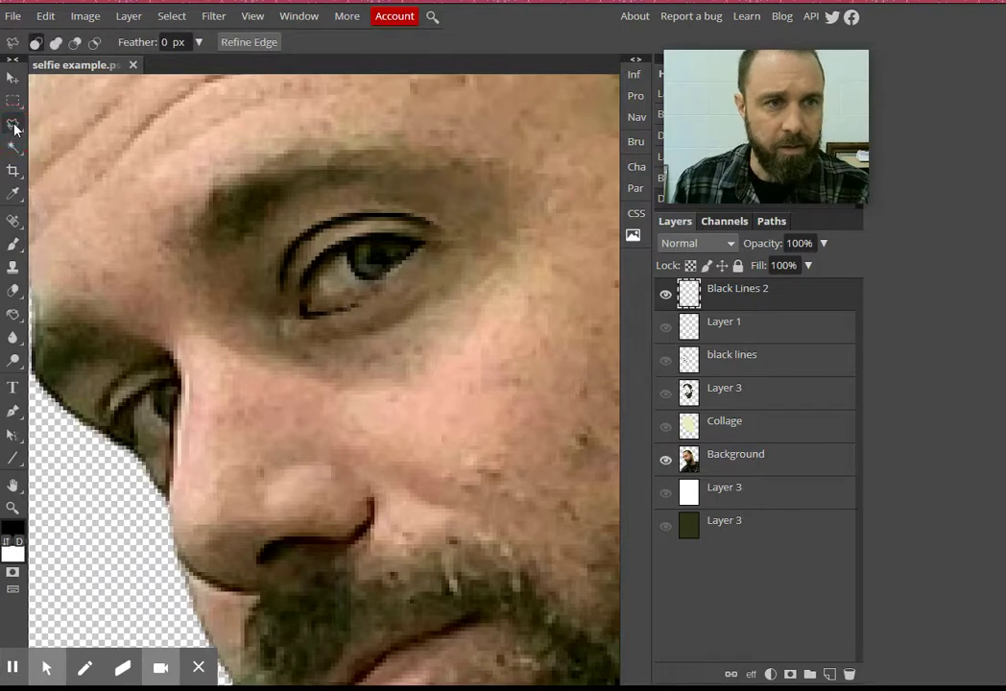
pyautogui.rightClick(14, 128)
pyautogui.click(60, 148)
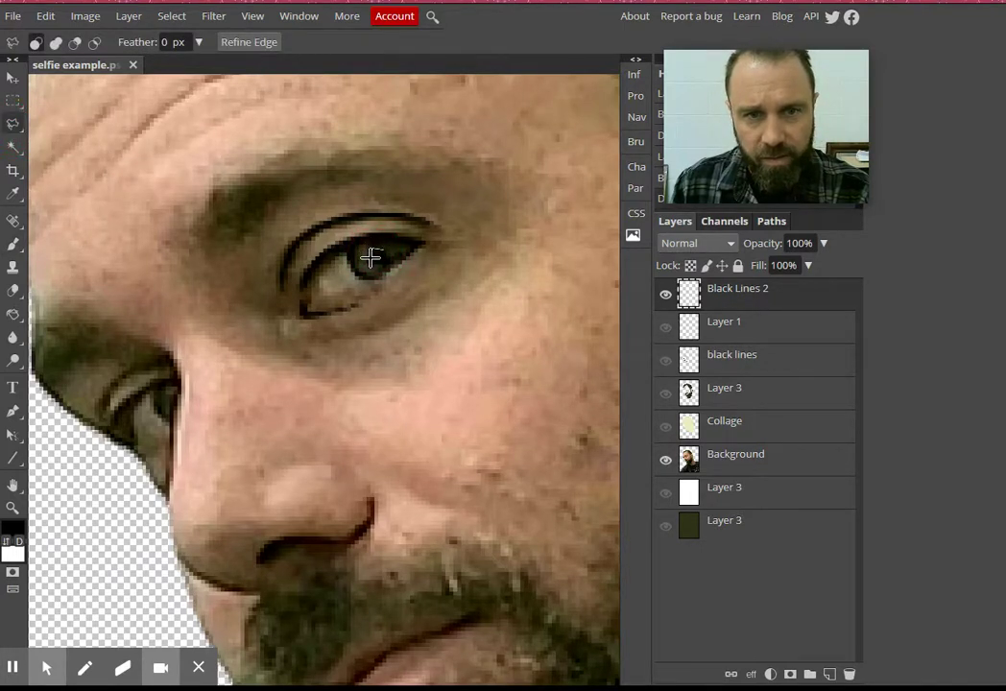
pyautogui.click(377, 260)
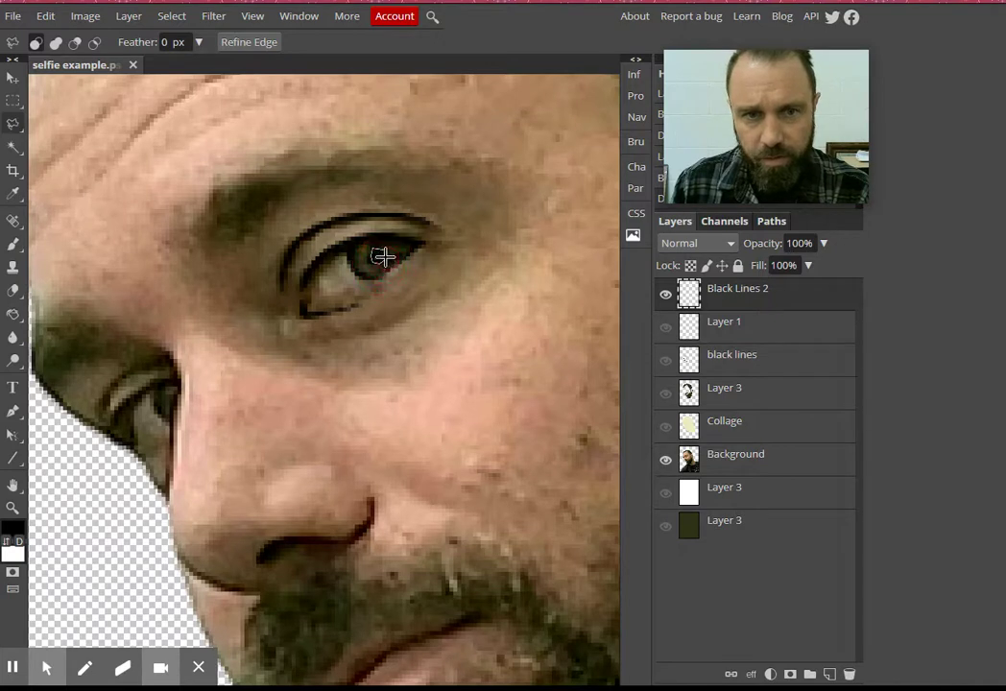
# - Fill the pupil selection with black using the Brush, deselect it, and check the eye with the Background layer briefly hidden
pyautogui.click(12, 243)
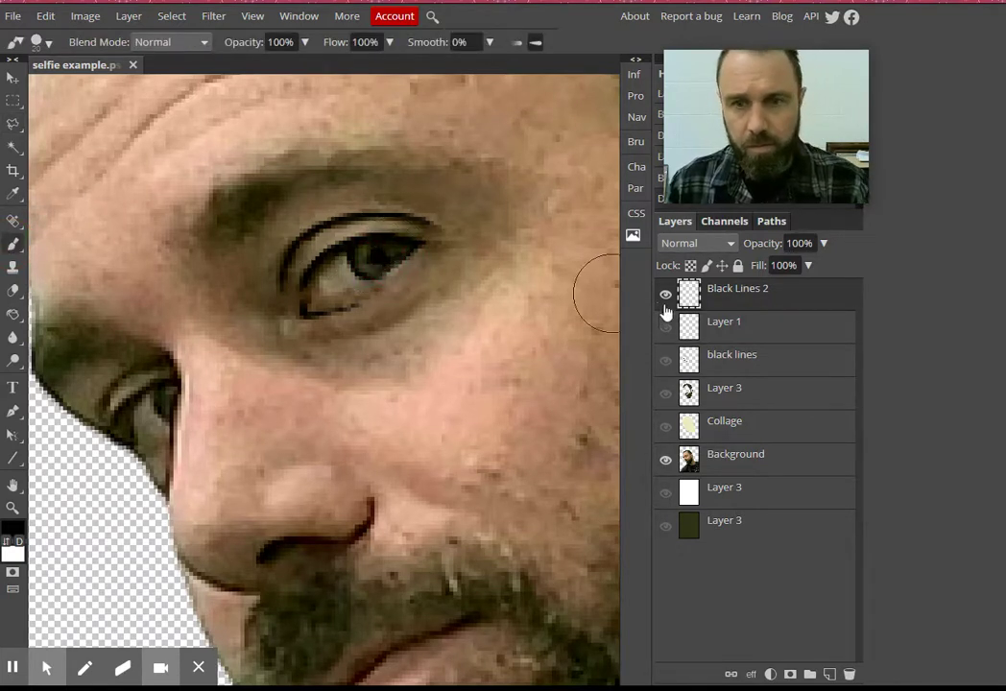
pyautogui.click(665, 460)
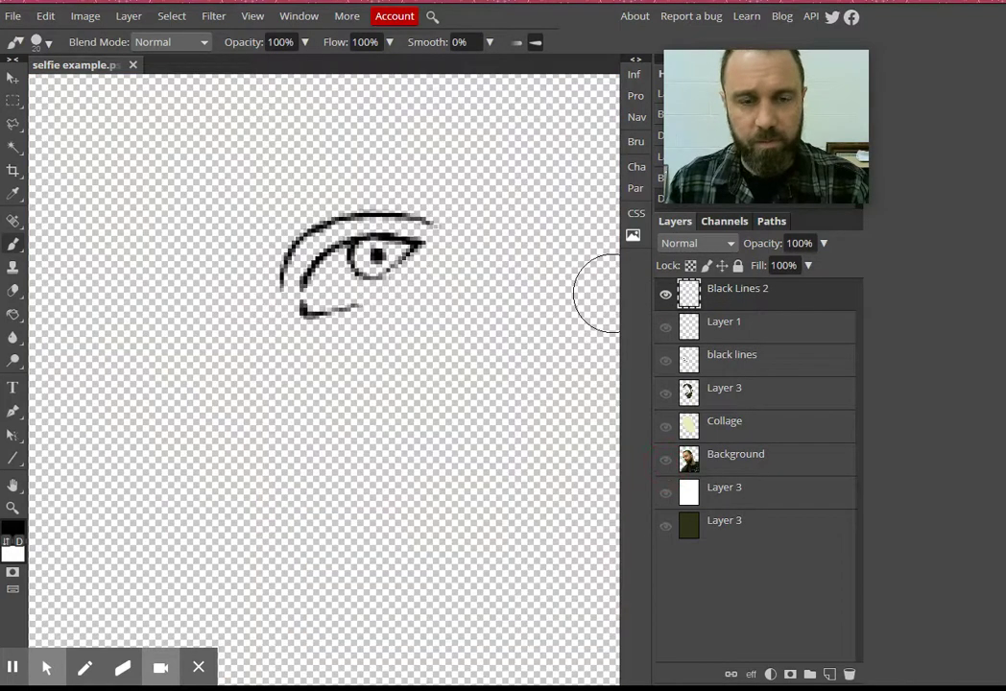
pyautogui.click(665, 460)
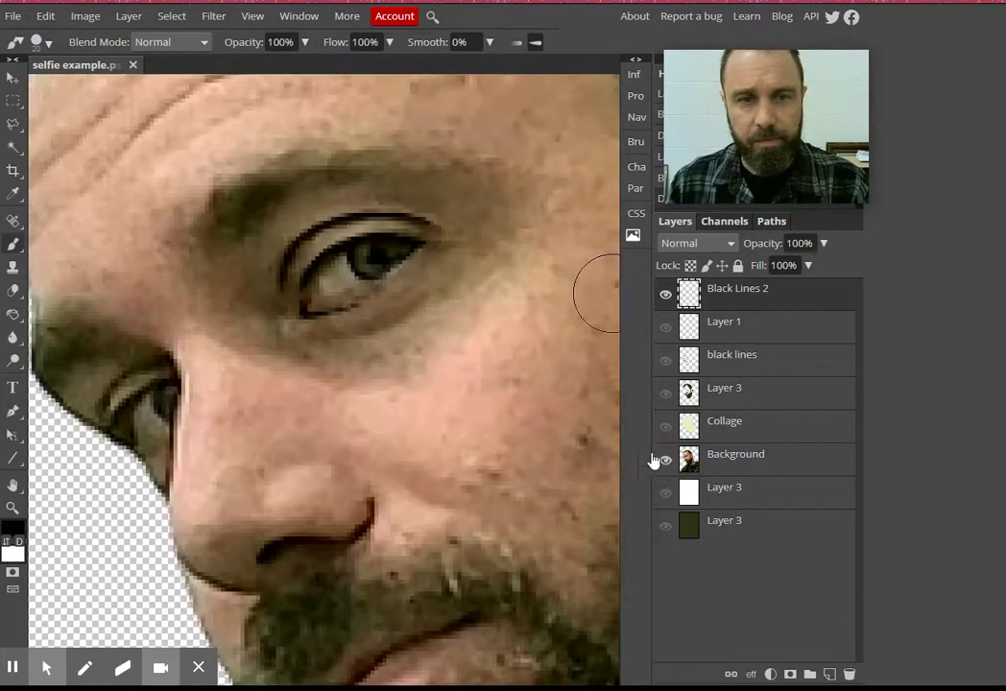
# - Outline the dark line between the lips, down to the mouth corner, as a thin selection with the Polygonal Lasso
pyautogui.click(11, 127)
pyautogui.click(637, 116)
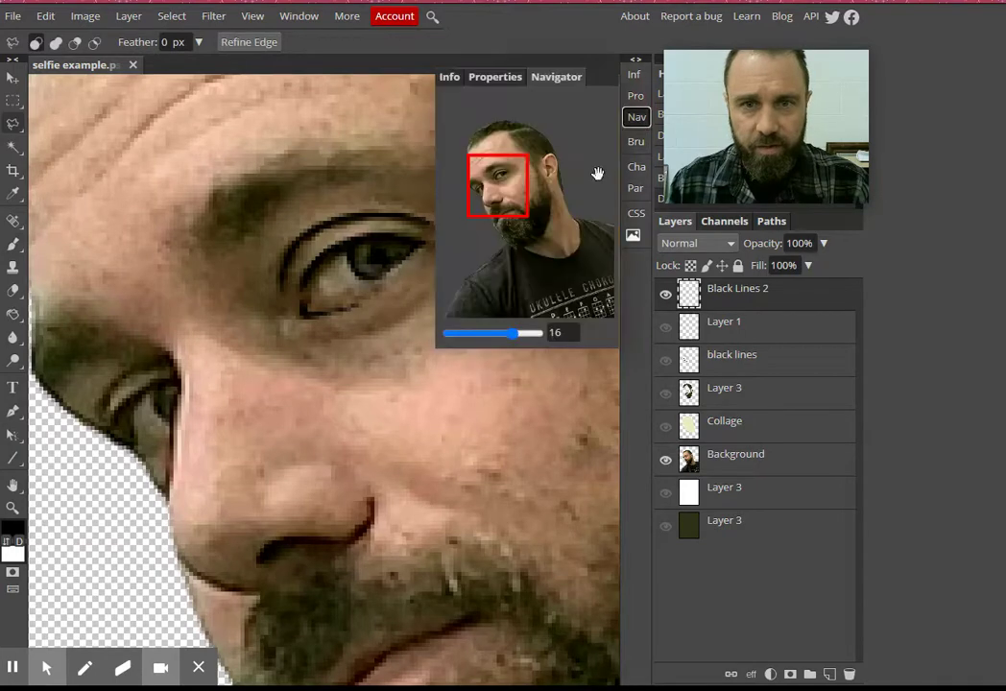
pyautogui.click(515, 196)
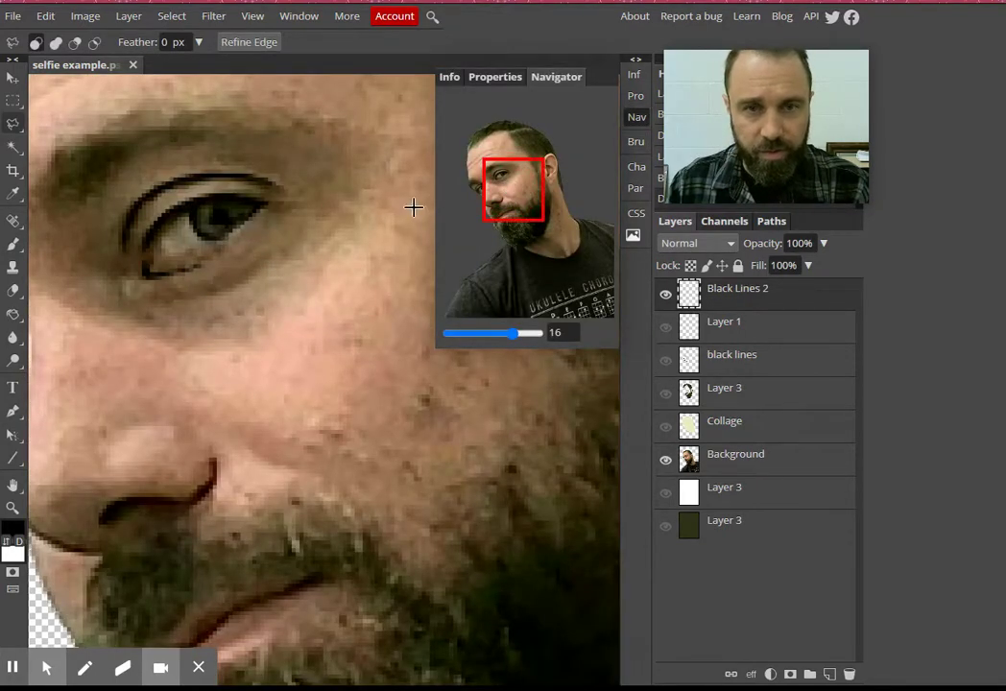
pyautogui.moveTo(514, 189); pyautogui.dragTo(497, 205)
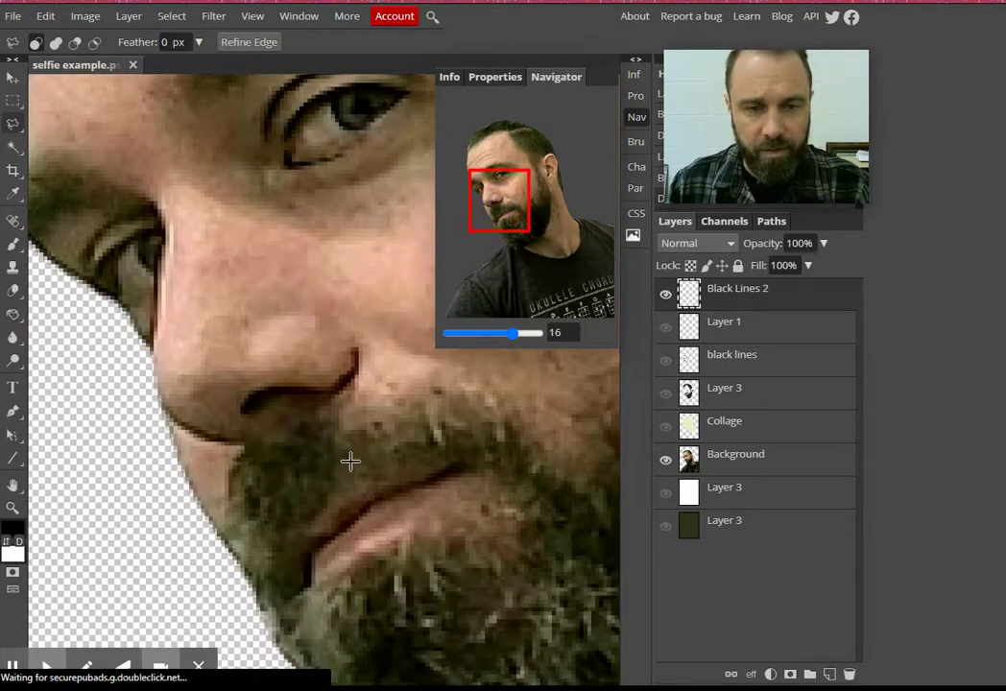
pyautogui.moveTo(305, 584)
pyautogui.mouseDown()
pyautogui.moveTo(321, 536)
pyautogui.moveTo(370, 497)
pyautogui.moveTo(463, 466)
pyautogui.moveTo(369, 504)
pyautogui.moveTo(309, 581)
pyautogui.mouseUp()
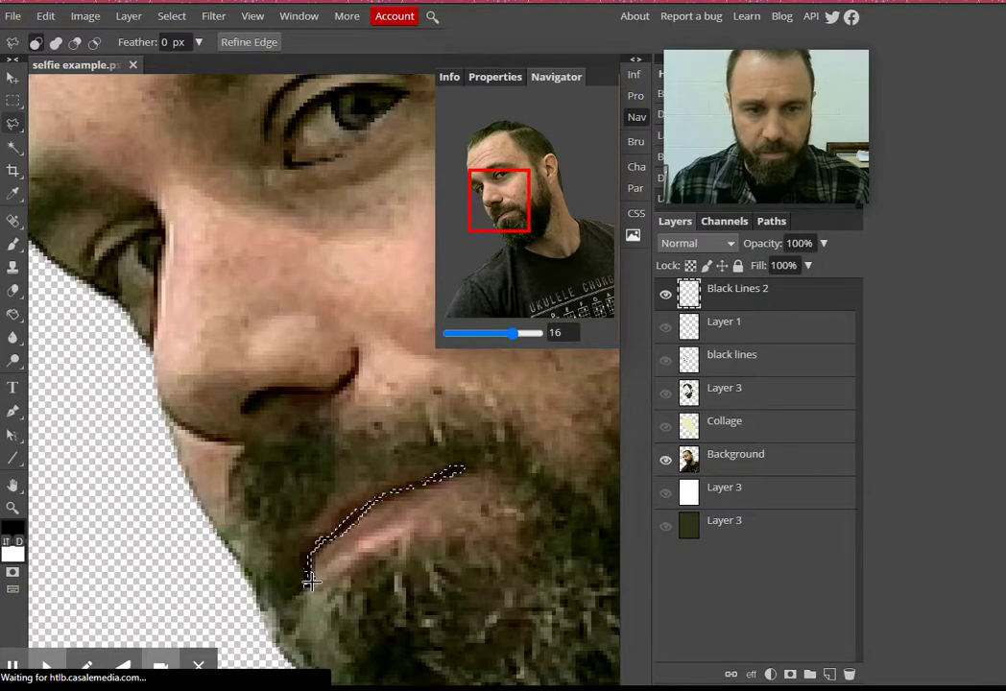
# - Brush the mouth line selection black on Black Lines 2, deselect it, and hide the Background layer to check the line work
pyautogui.click(11, 246)
pyautogui.moveTo(334, 527); pyautogui.dragTo(347, 508)
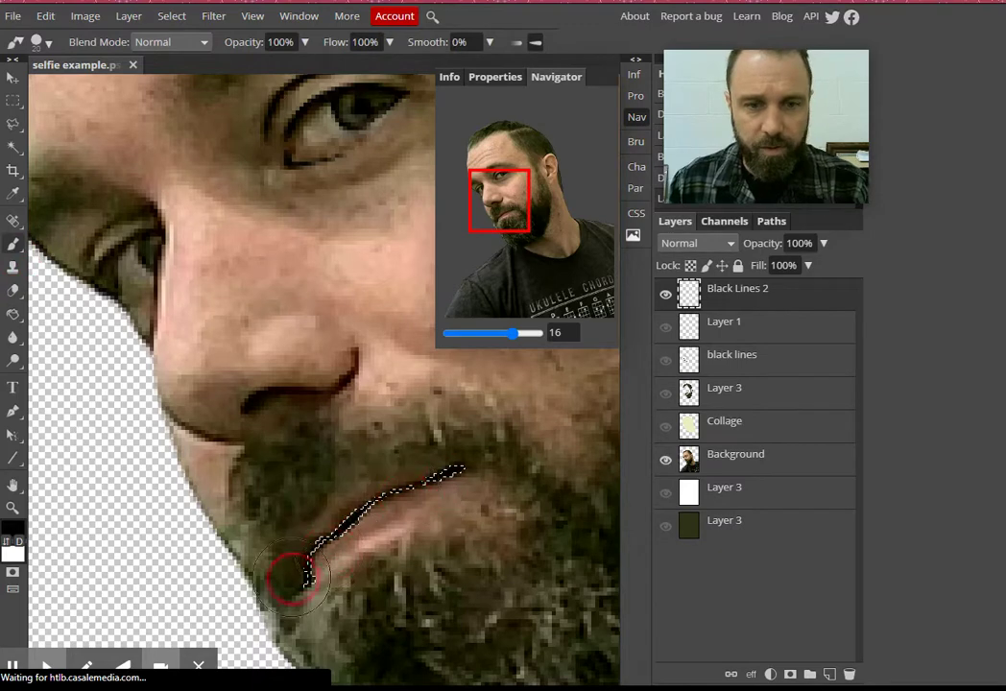
pyautogui.hotkey('ctrl', 'd')
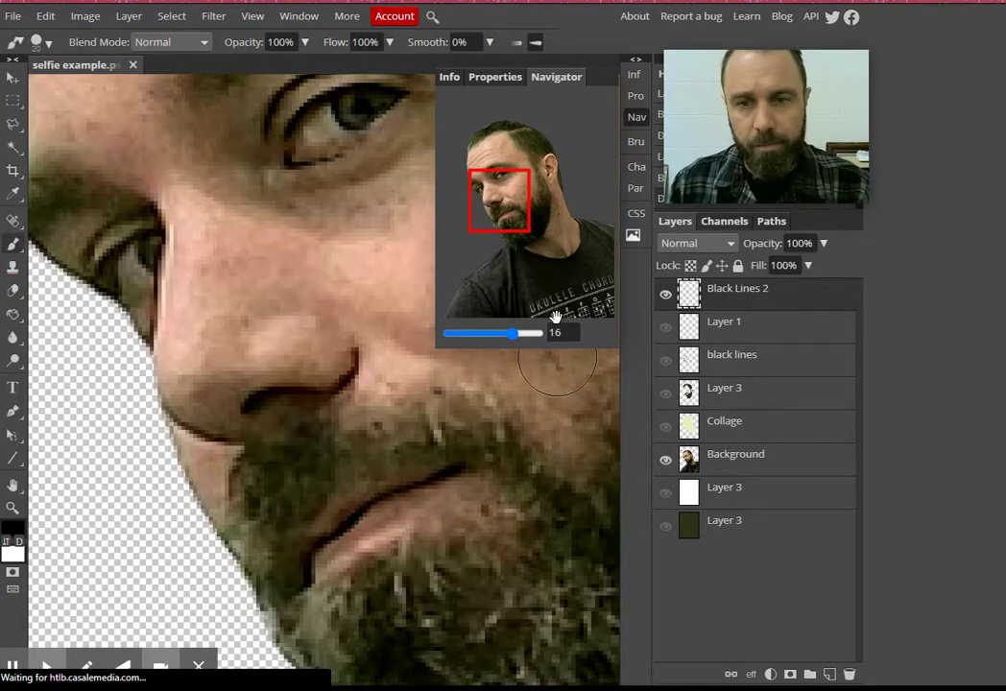
pyautogui.click(666, 462)
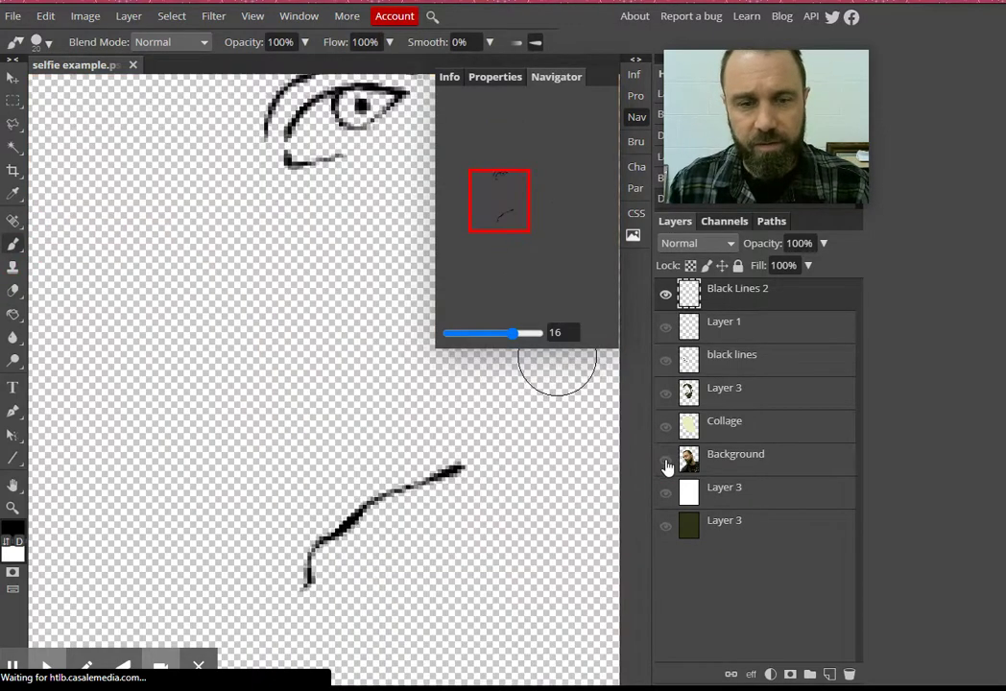
pyautogui.click(666, 464)
pyautogui.click(666, 464)
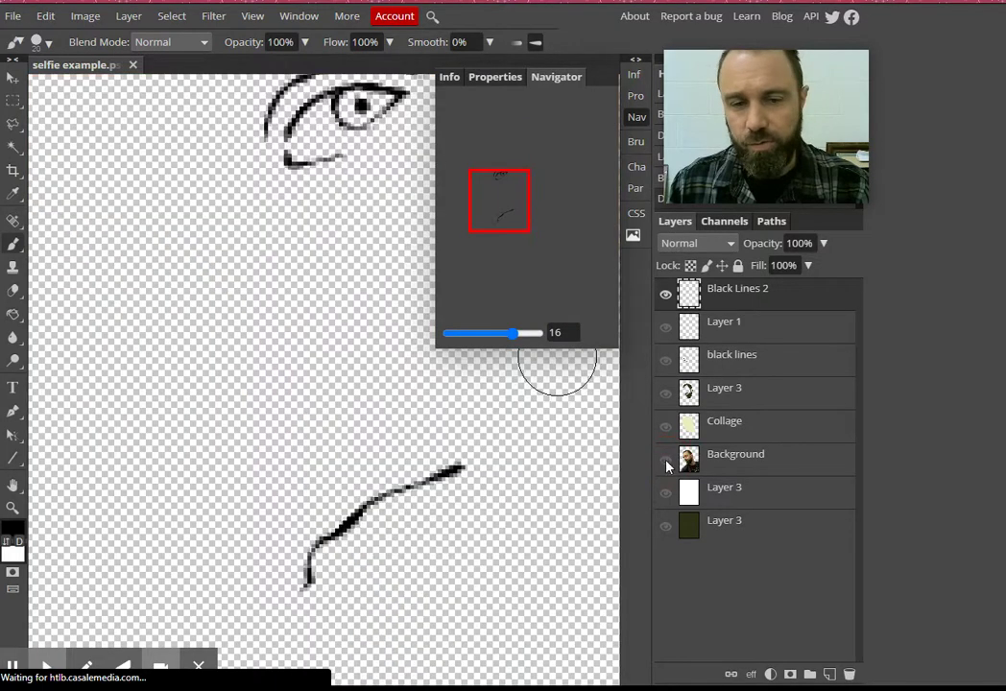
# - Show the Background layer and outline the shadow line beneath the lower lip as a thin selection with the Polygonal Lasso
pyautogui.click(666, 463)
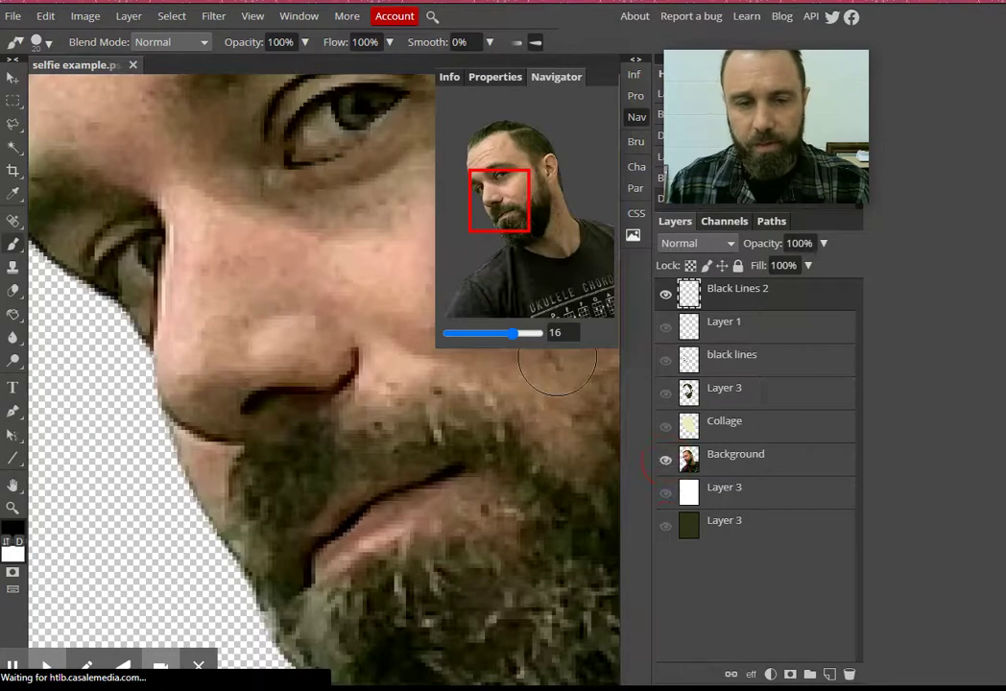
pyautogui.click(13, 137)
pyautogui.moveTo(507, 205); pyautogui.dragTo(525, 220)
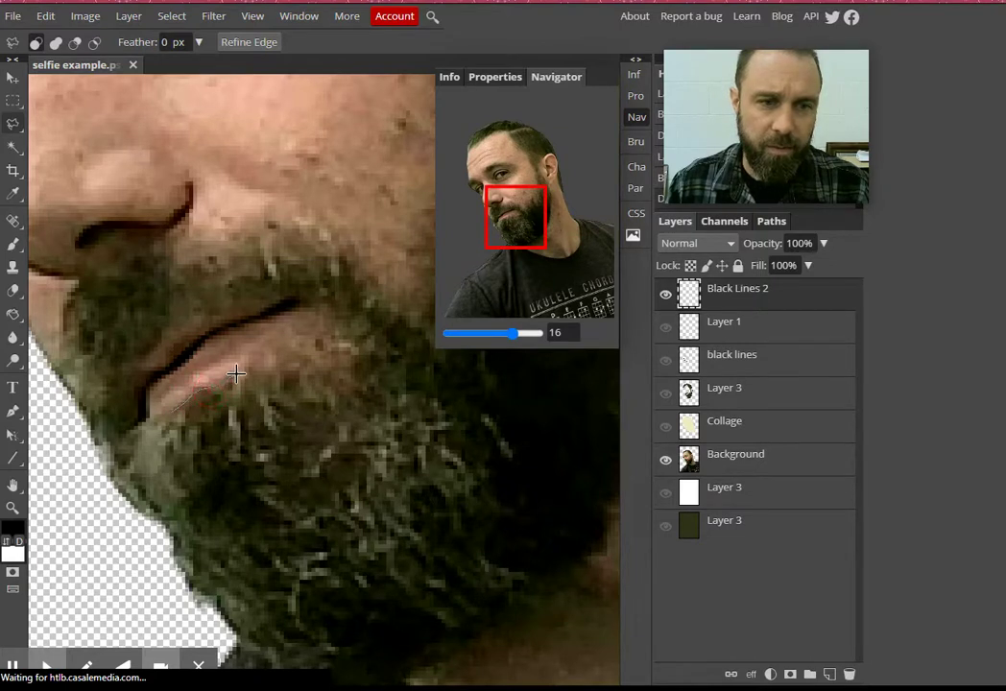
pyautogui.moveTo(235, 372)
pyautogui.mouseDown()
pyautogui.moveTo(180, 409)
pyautogui.moveTo(215, 384)
pyautogui.mouseUp()
# - Brush the lower lip selection black on Black Lines 2, deselect it, and check the mouth with the Background layer briefly hidden
pyautogui.click(11, 247)
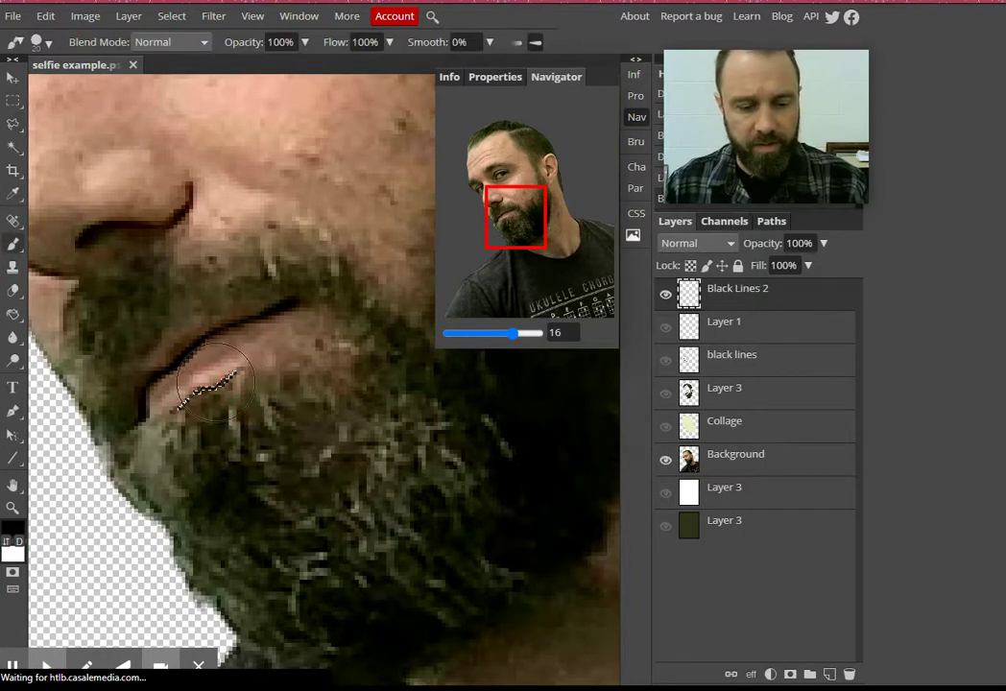
pyautogui.click(665, 460)
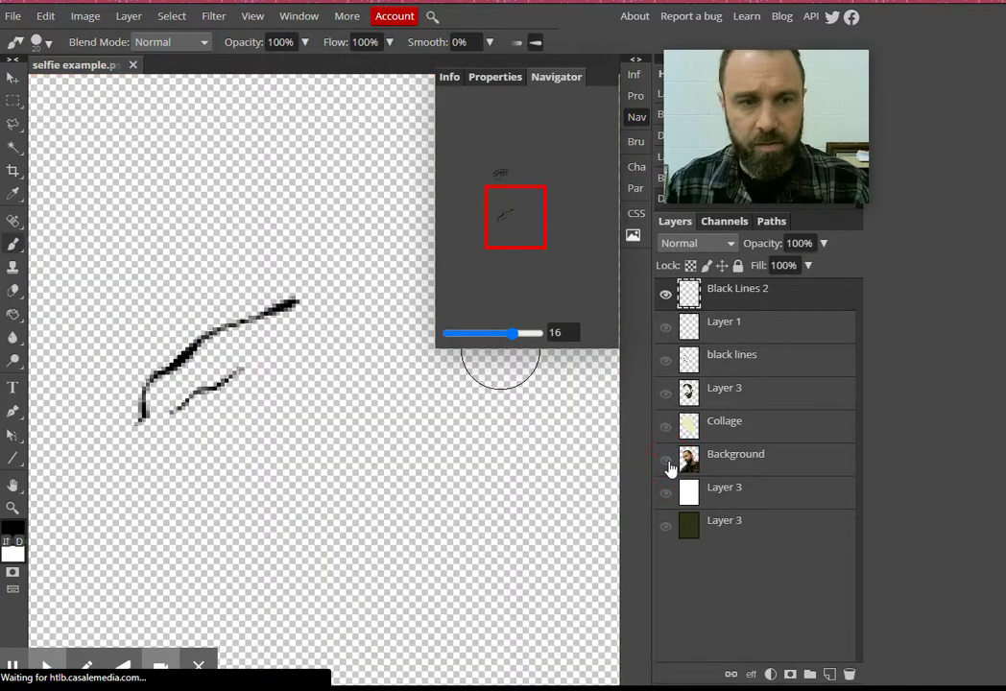
pyautogui.click(665, 460)
# - Show the white Layer 3 below the photo and hide the Background layer to view the eye and mouth lines on white
pyautogui.moveTo(514, 336); pyautogui.dragTo(501, 333)
pyautogui.moveTo(536, 246); pyautogui.dragTo(553, 224)
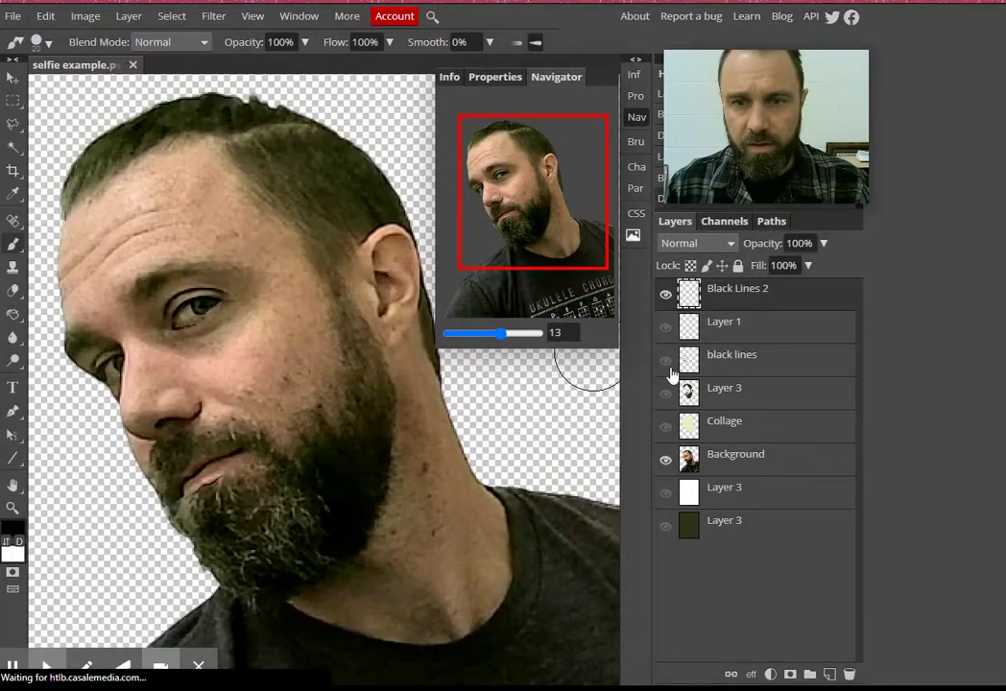
pyautogui.click(665, 460)
pyautogui.click(666, 460)
pyautogui.click(690, 495)
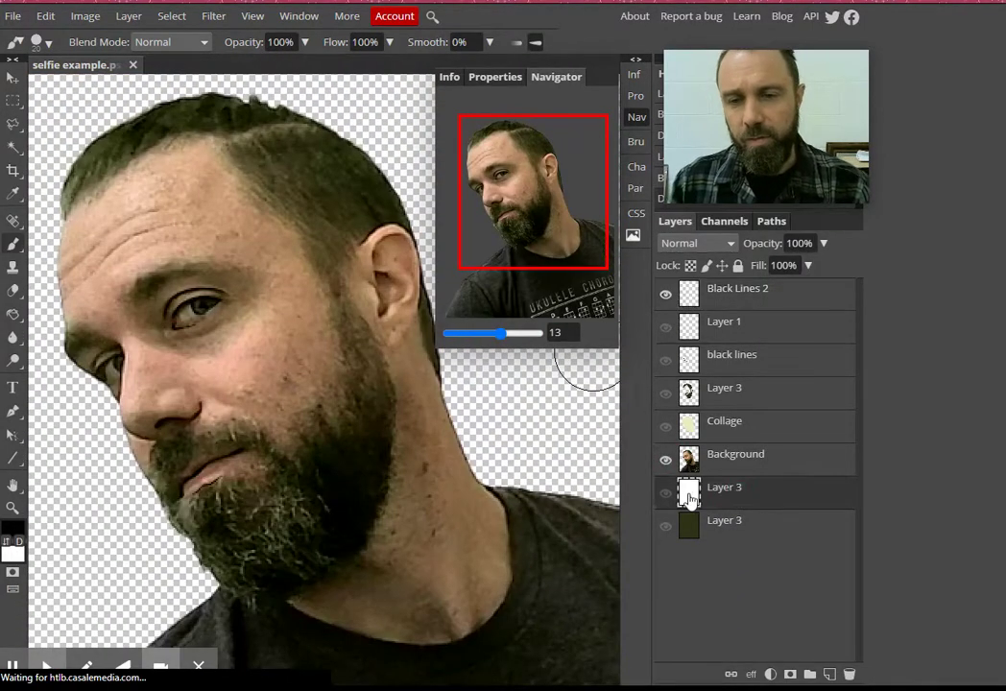
pyautogui.click(666, 492)
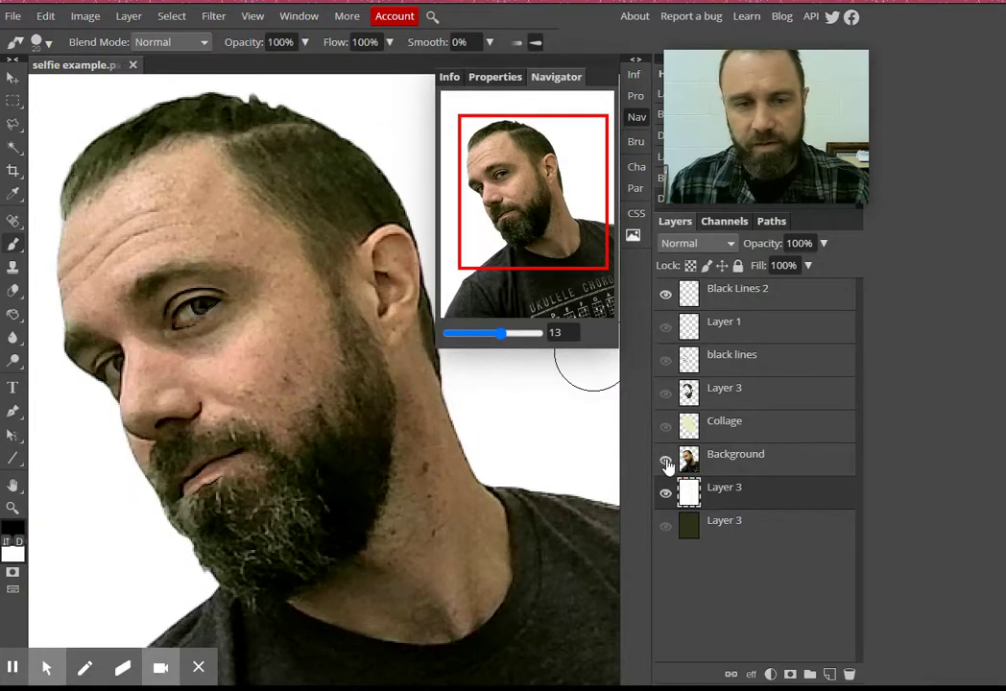
pyautogui.click(666, 462)
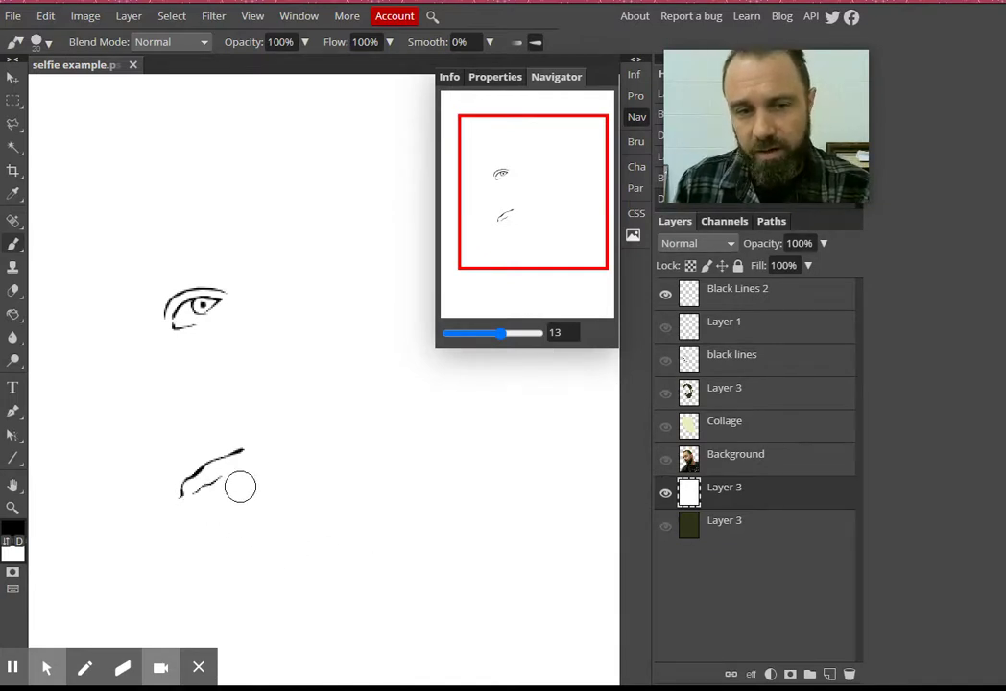
pyautogui.moveTo(507, 336); pyautogui.dragTo(503, 337)
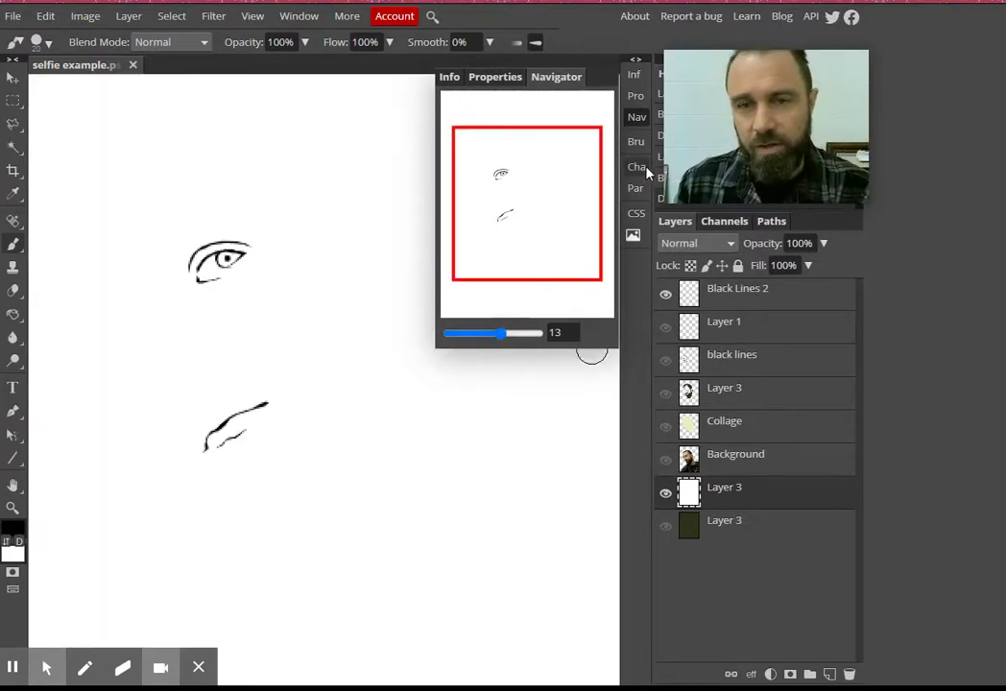
pyautogui.click(645, 119)
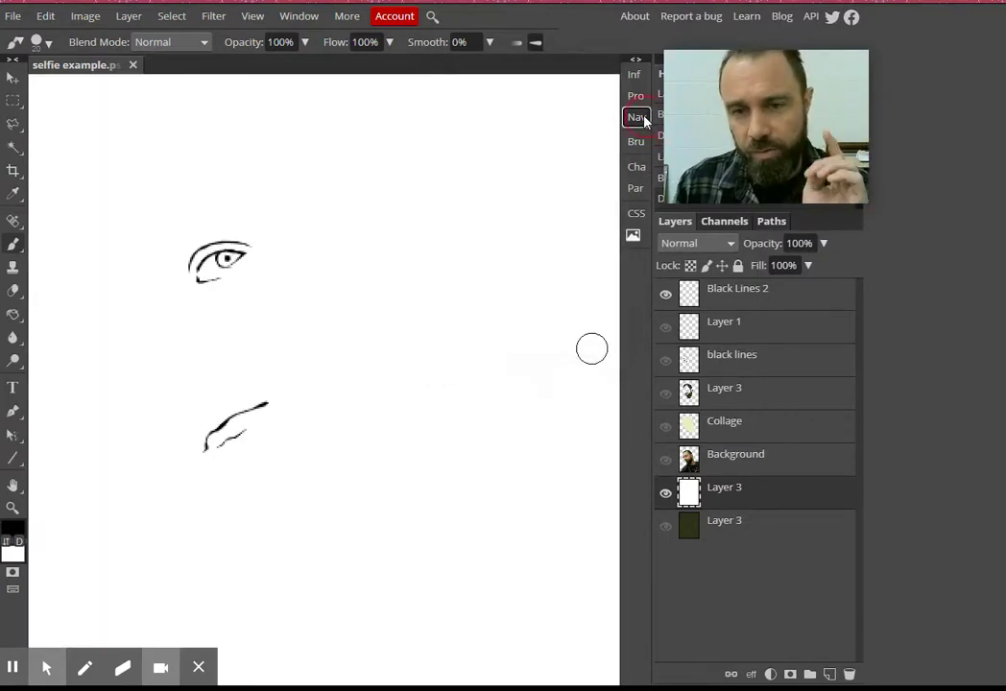
# - Hide Black Lines 2, show the black lines layer, and compare its line work with the photo by toggling the Background layer
pyautogui.click(666, 296)
pyautogui.click(664, 361)
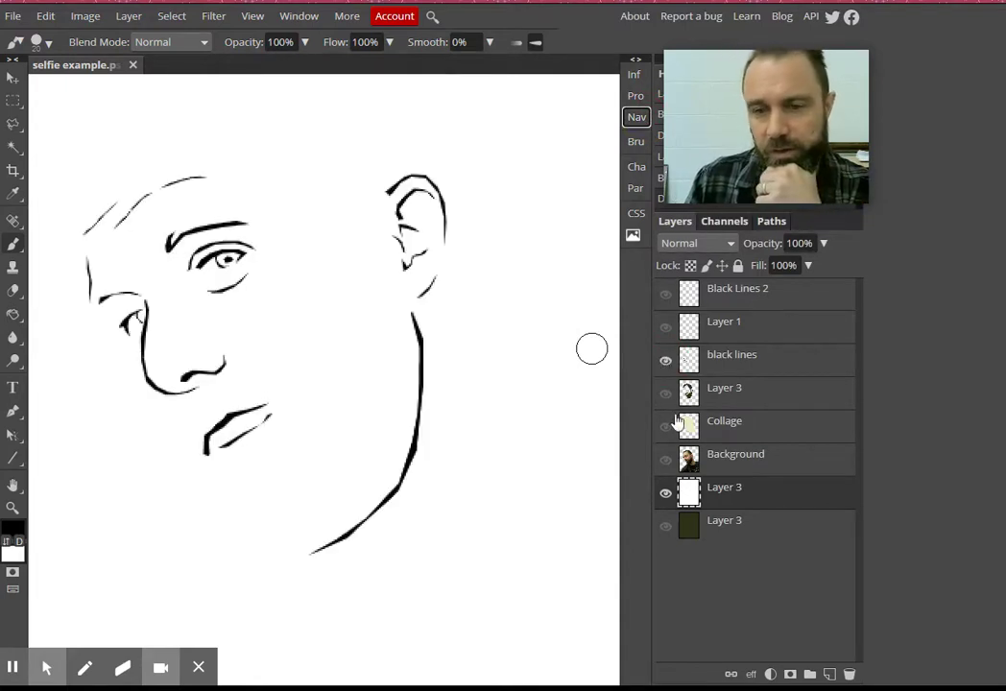
pyautogui.click(666, 462)
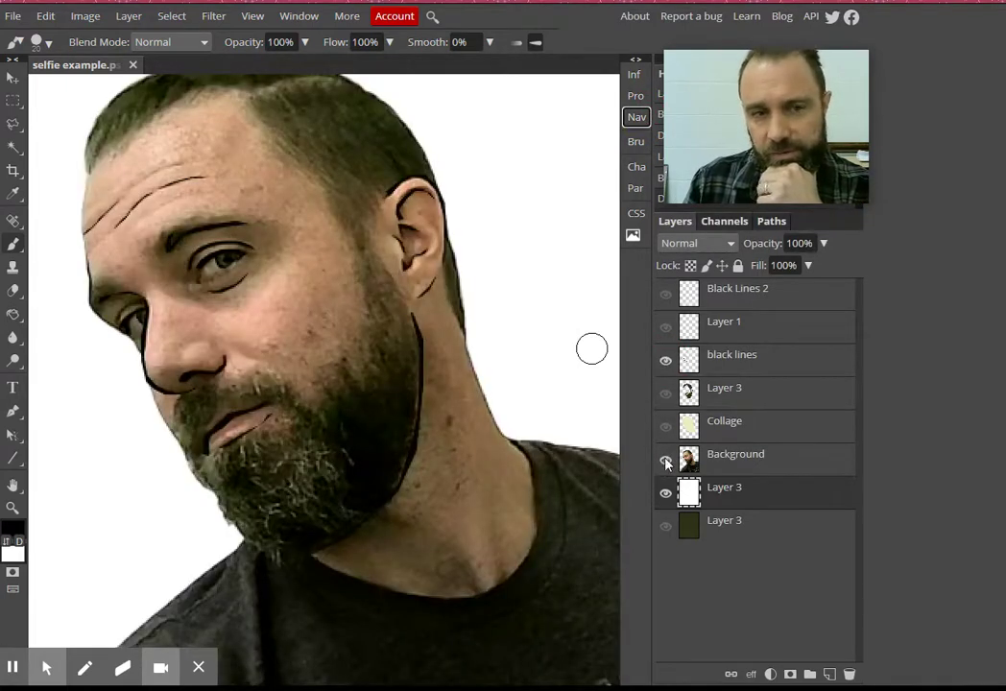
pyautogui.click(666, 462)
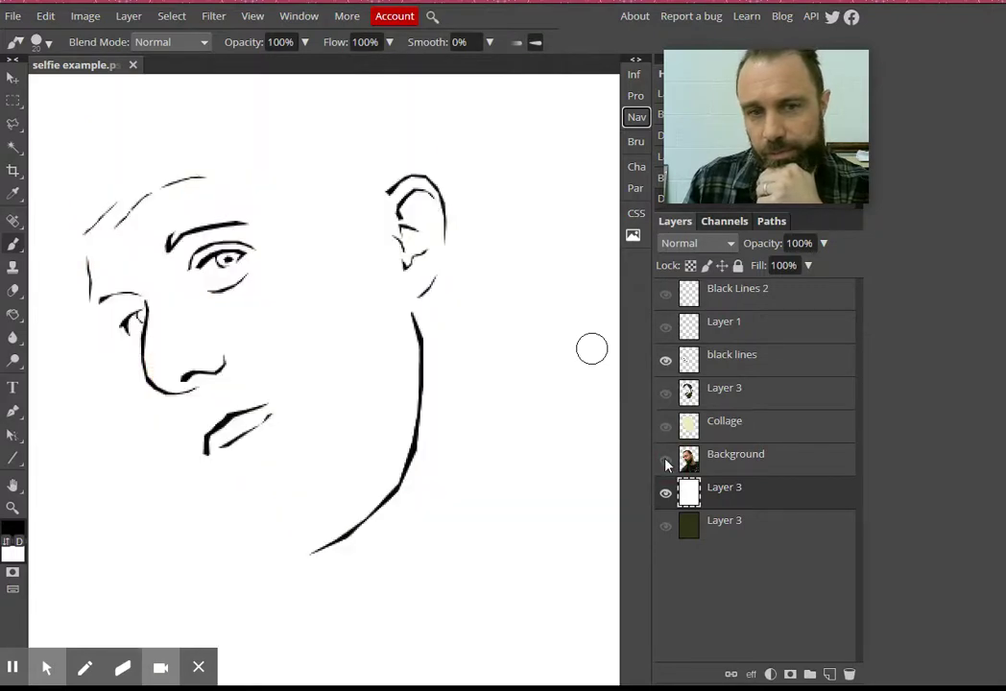
pyautogui.click(666, 462)
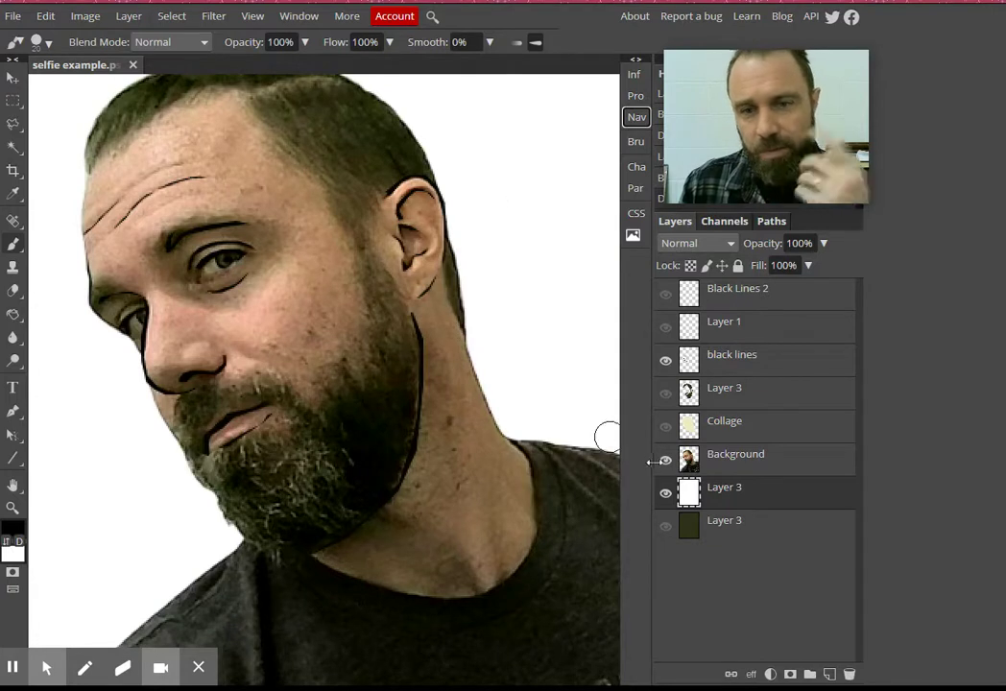
# - On the black lines layer, outline the shirt collar's edge along the neck as a thin closed selection with the Polygonal Lasso
pyautogui.click(14, 123)
pyautogui.click(735, 359)
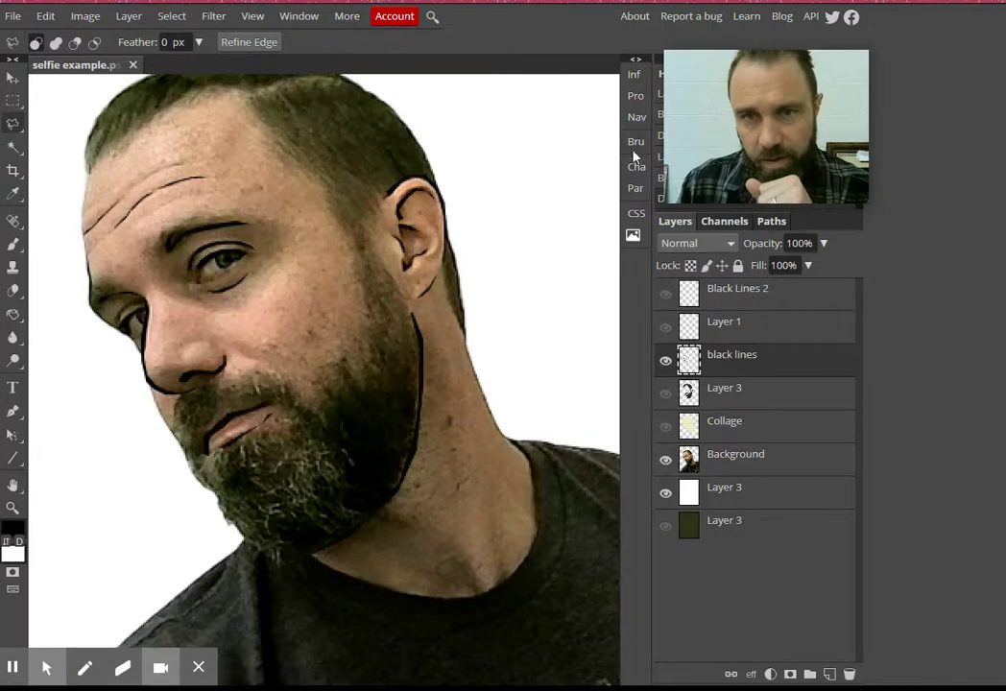
pyautogui.click(637, 116)
pyautogui.moveTo(484, 333); pyautogui.dragTo(514, 333)
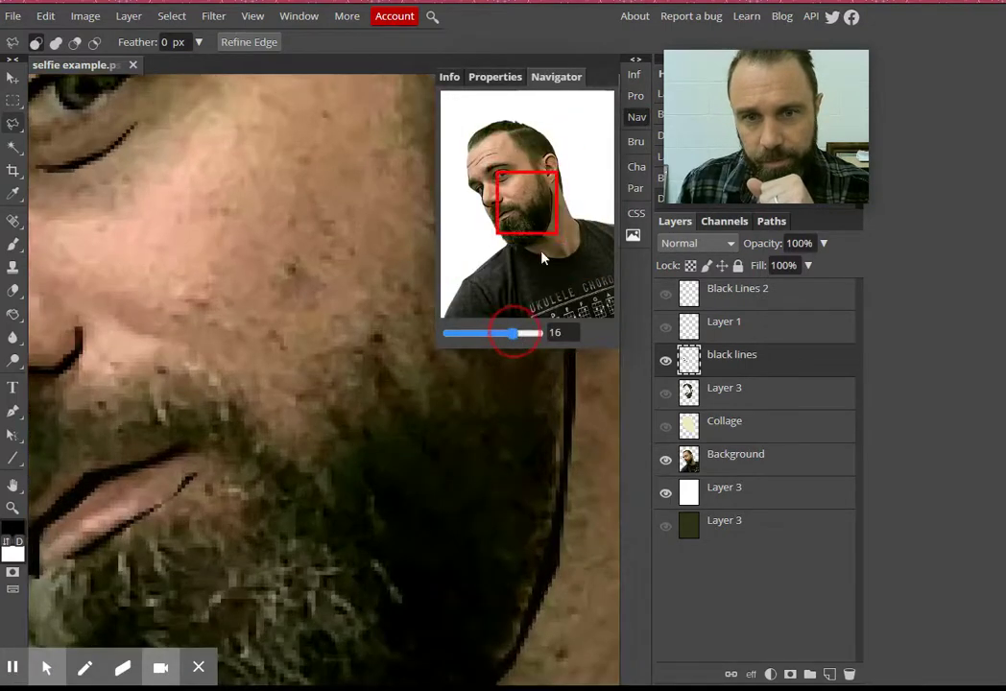
pyautogui.moveTo(542, 257); pyautogui.dragTo(587, 238)
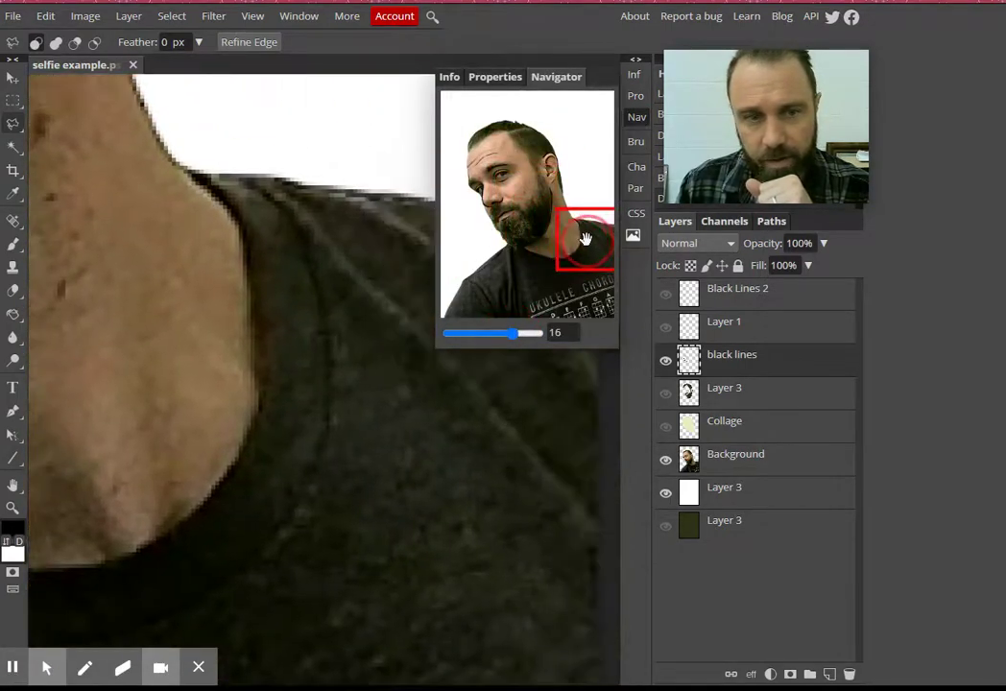
pyautogui.click(187, 169)
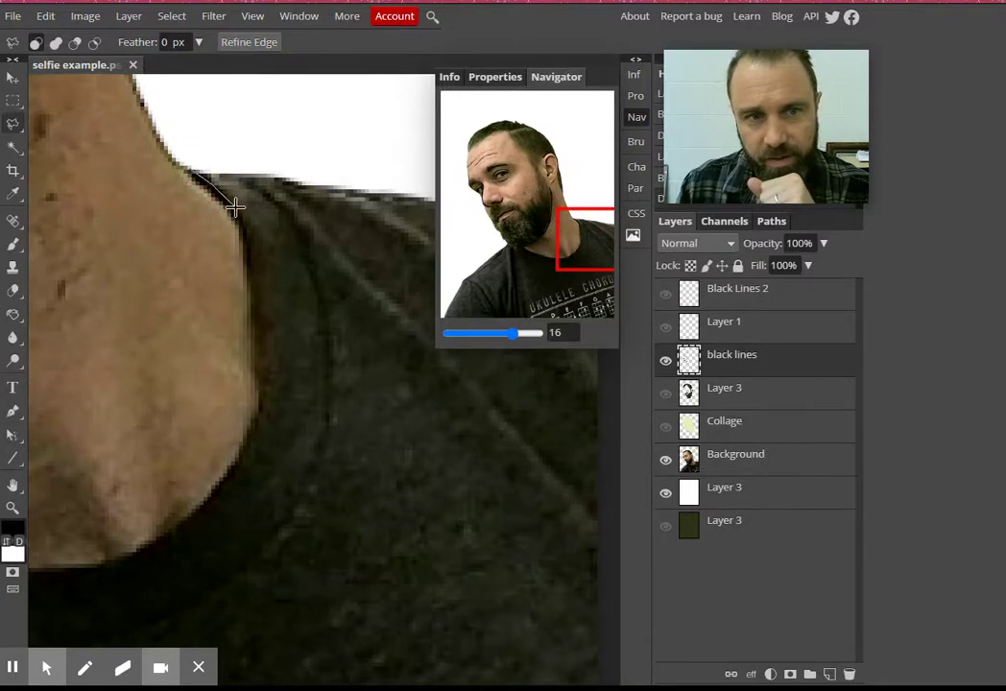
pyautogui.click(251, 236)
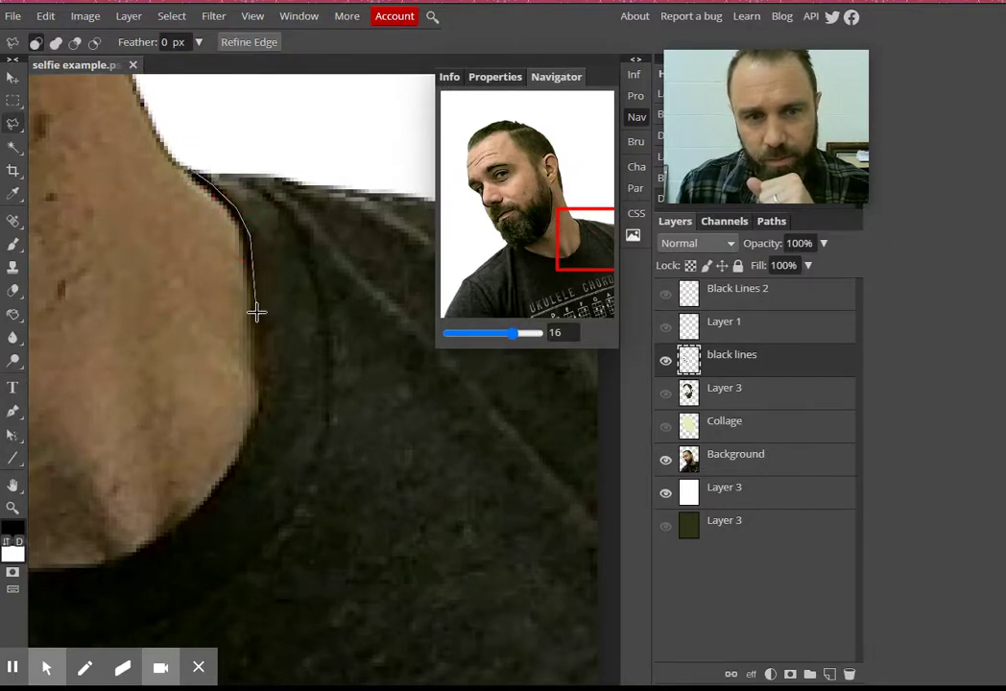
pyautogui.click(256, 292)
pyautogui.click(262, 348)
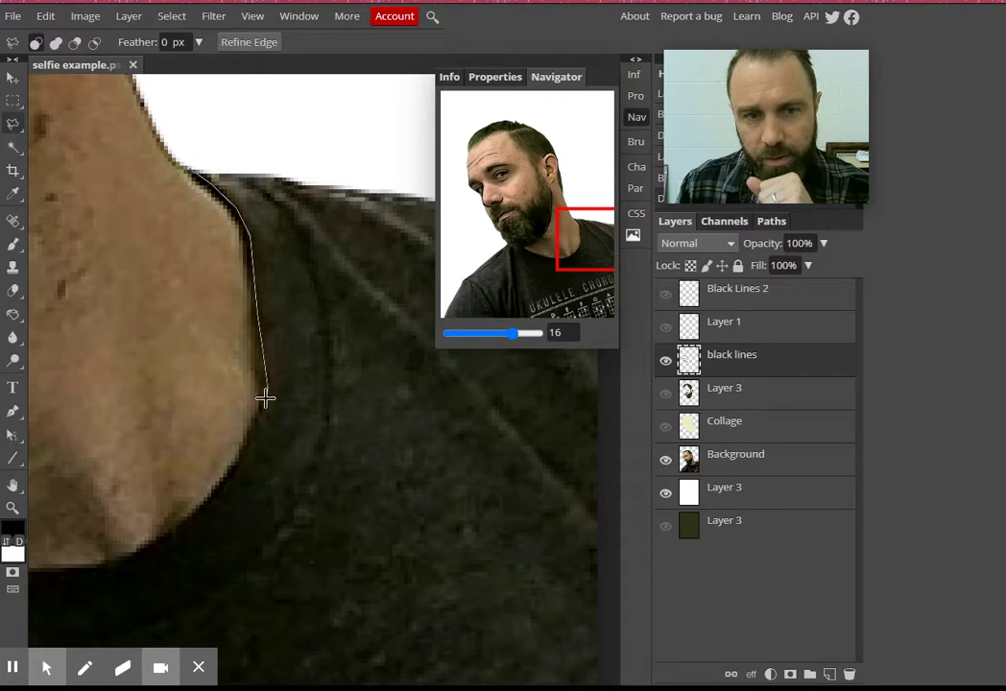
pyautogui.click(258, 432)
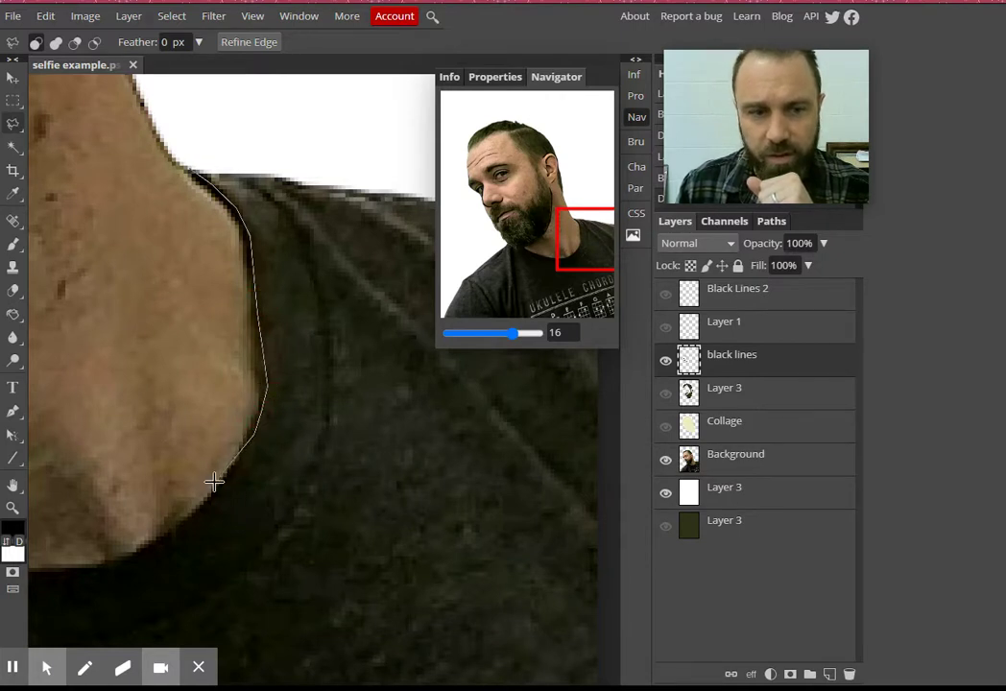
pyautogui.click(215, 483)
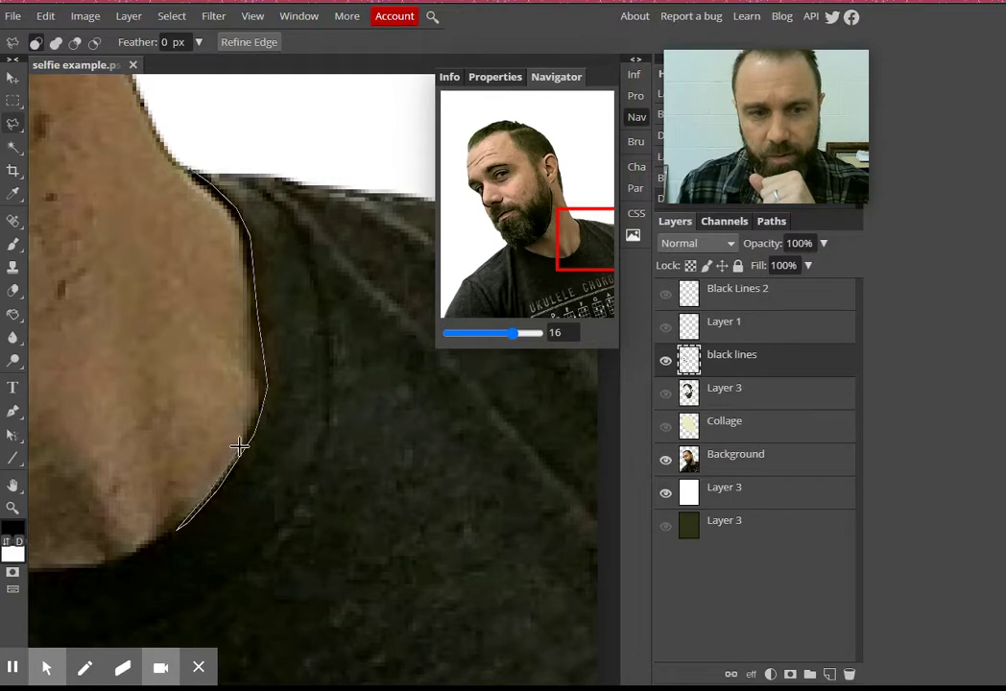
pyautogui.click(262, 379)
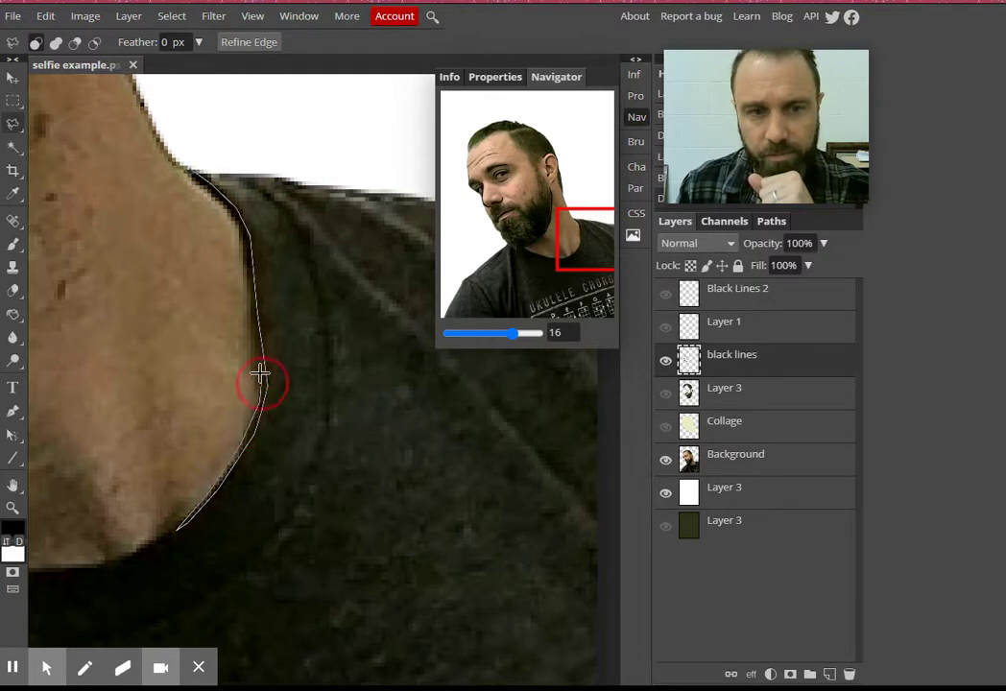
pyautogui.click(246, 267)
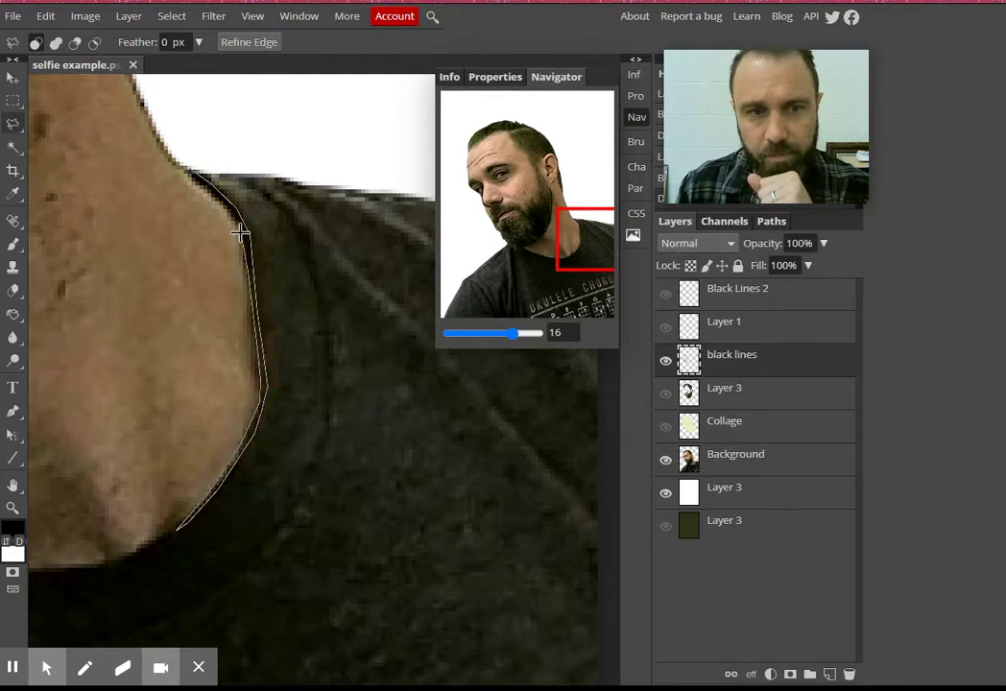
pyautogui.click(240, 233)
pyautogui.click(184, 169)
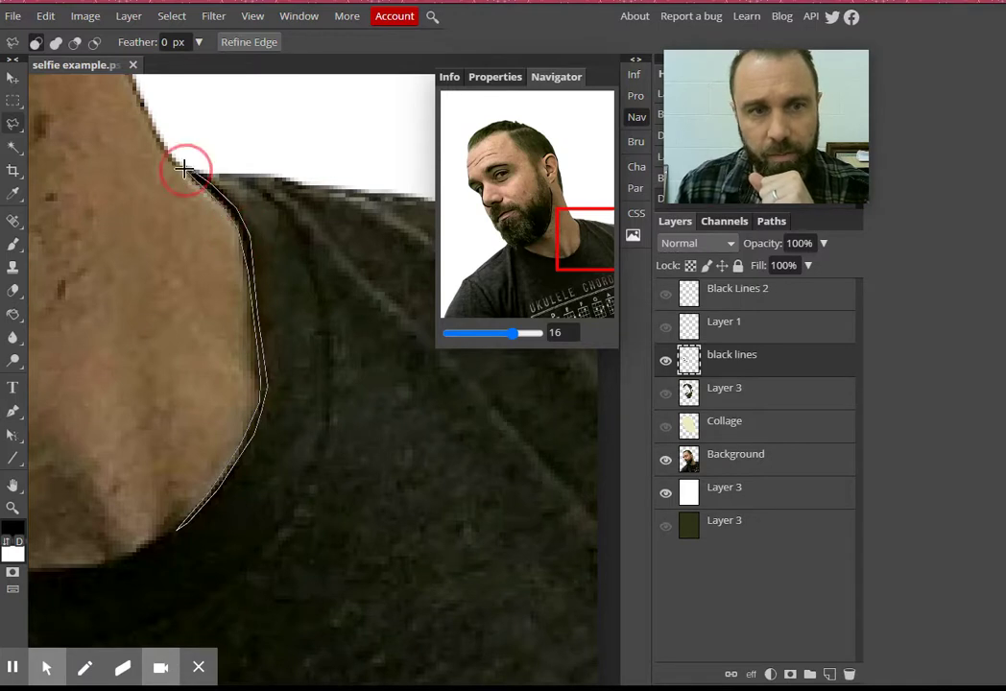
# - Fill the collar line selection with black using the Brush on the black lines layer, and deselect it
pyautogui.click(12, 243)
pyautogui.moveTo(182, 165)
pyautogui.mouseDown()
pyautogui.moveTo(248, 282)
pyautogui.moveTo(226, 477)
pyautogui.mouseUp()
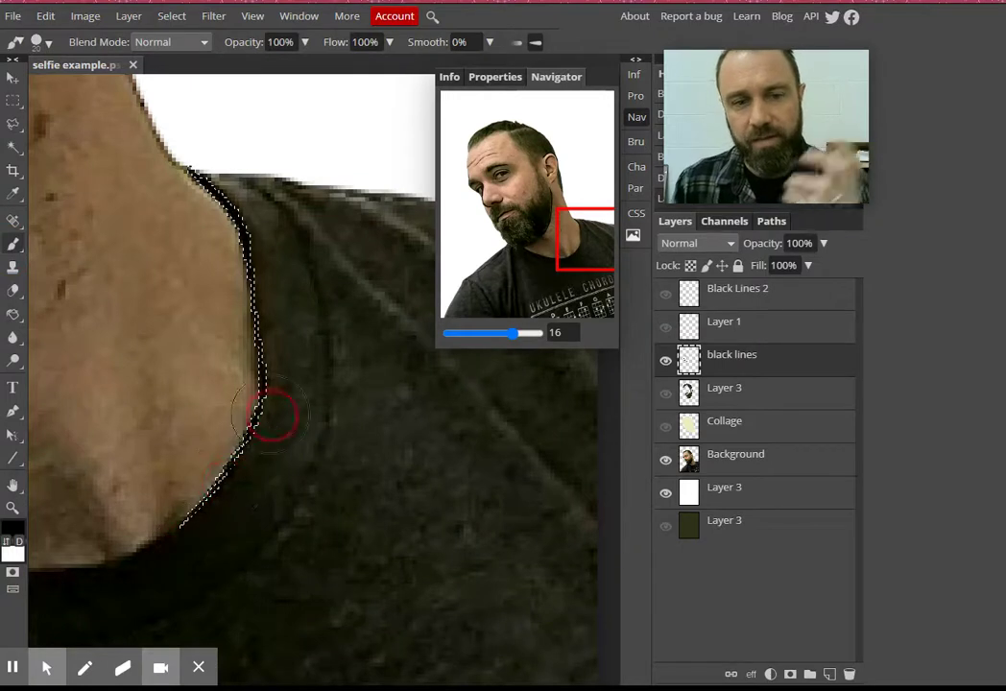
pyautogui.click(515, 333)
pyautogui.click(637, 119)
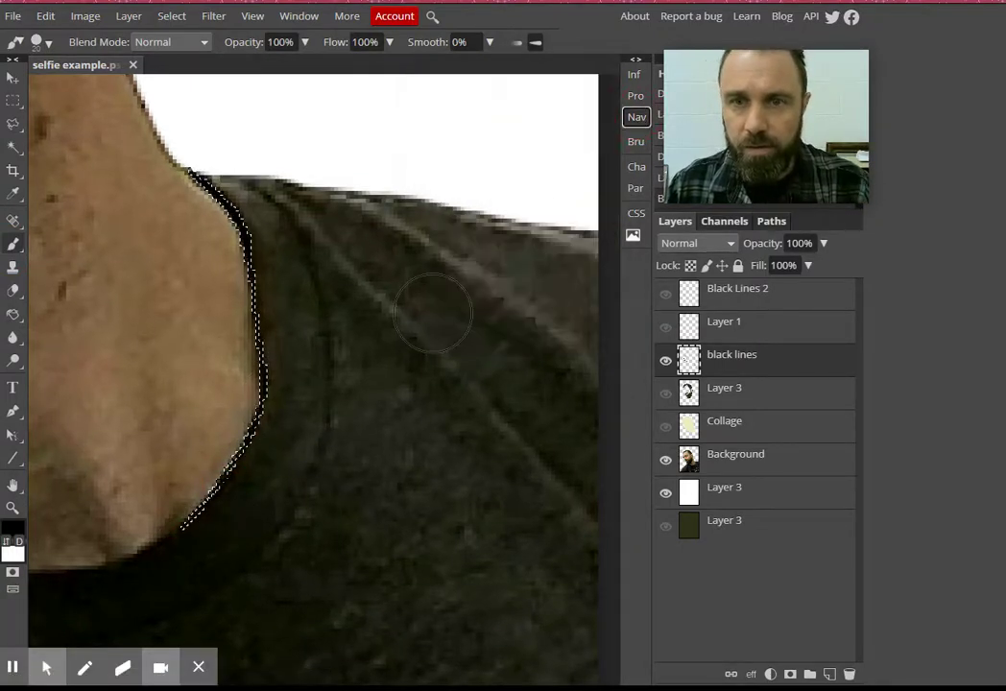
pyautogui.hotkey('ctrl', 'd')
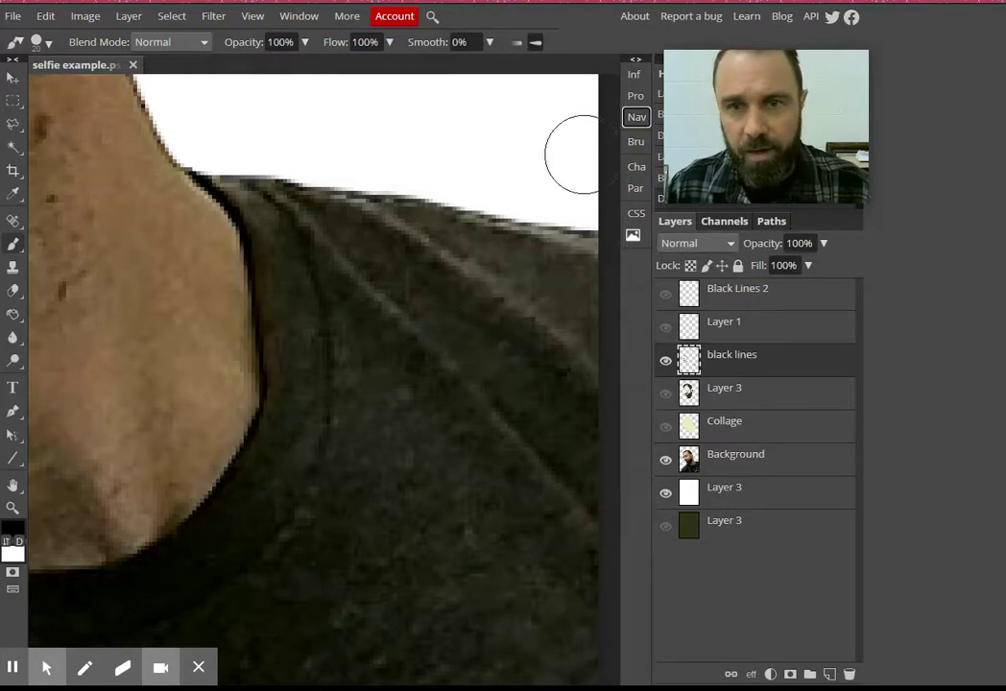
# - Hide the Background layer to check the collar line together with the facial line work across the whole canvas
pyautogui.click(637, 117)
pyautogui.moveTo(513, 338); pyautogui.dragTo(497, 339)
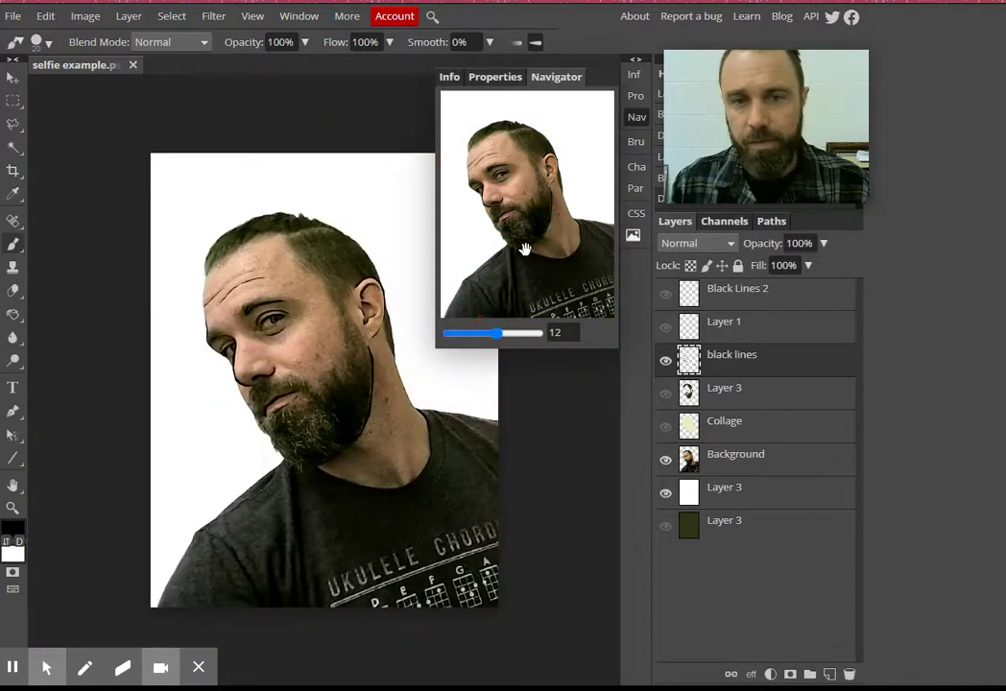
pyautogui.click(636, 116)
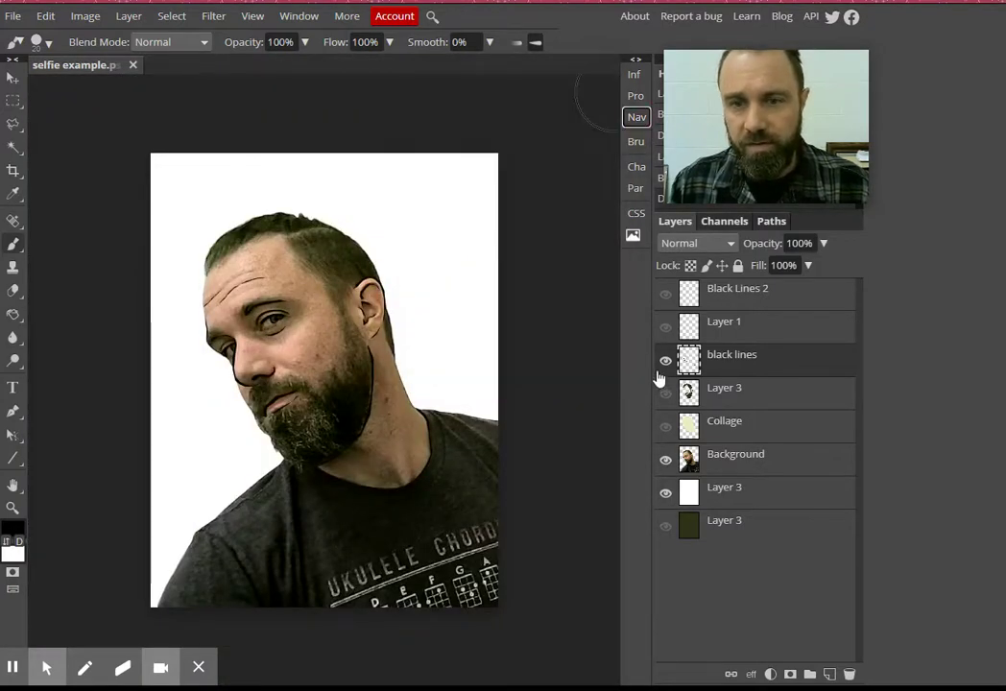
pyautogui.click(665, 461)
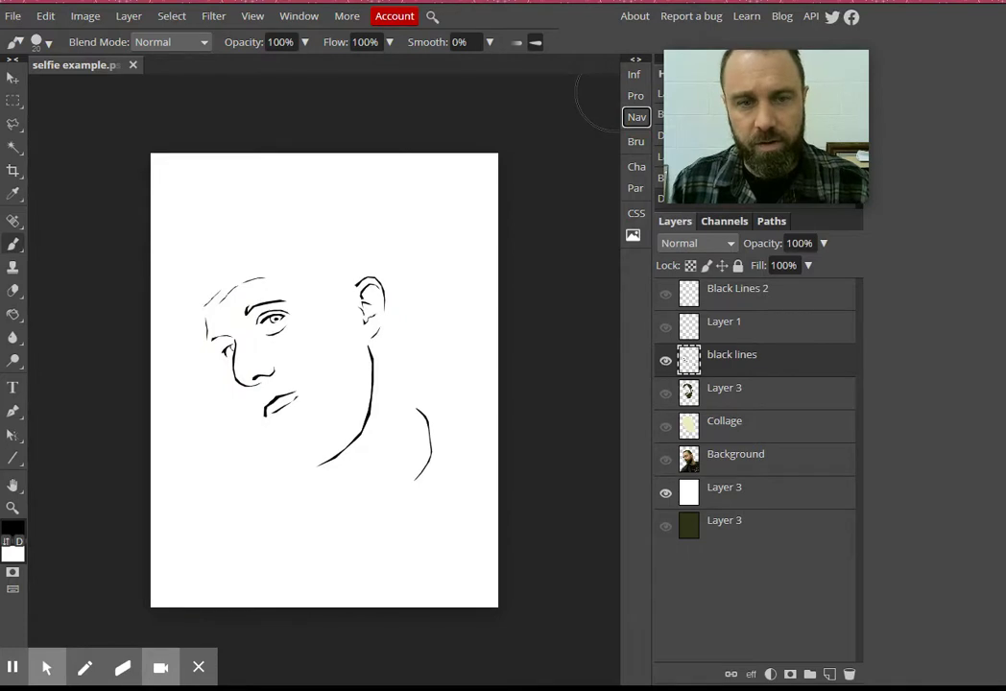
# - Preview the line work over the Collage layer and the hair and beard Layer 3, hide both again, and show the Background layer
pyautogui.click(665, 426)
pyautogui.click(666, 395)
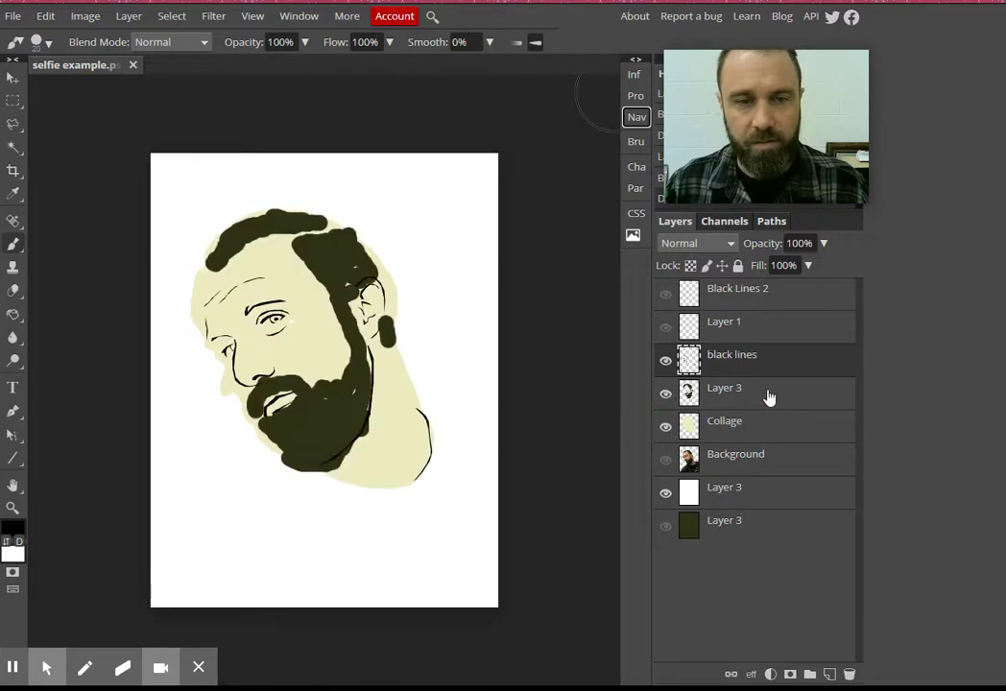
pyautogui.click(664, 392)
pyautogui.click(665, 426)
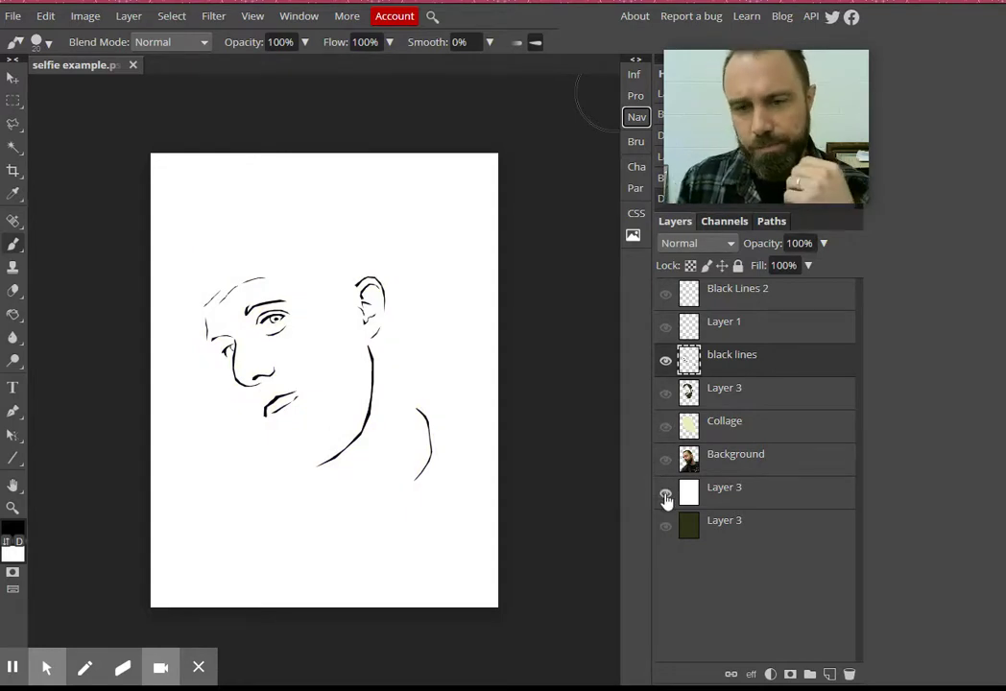
pyautogui.click(665, 460)
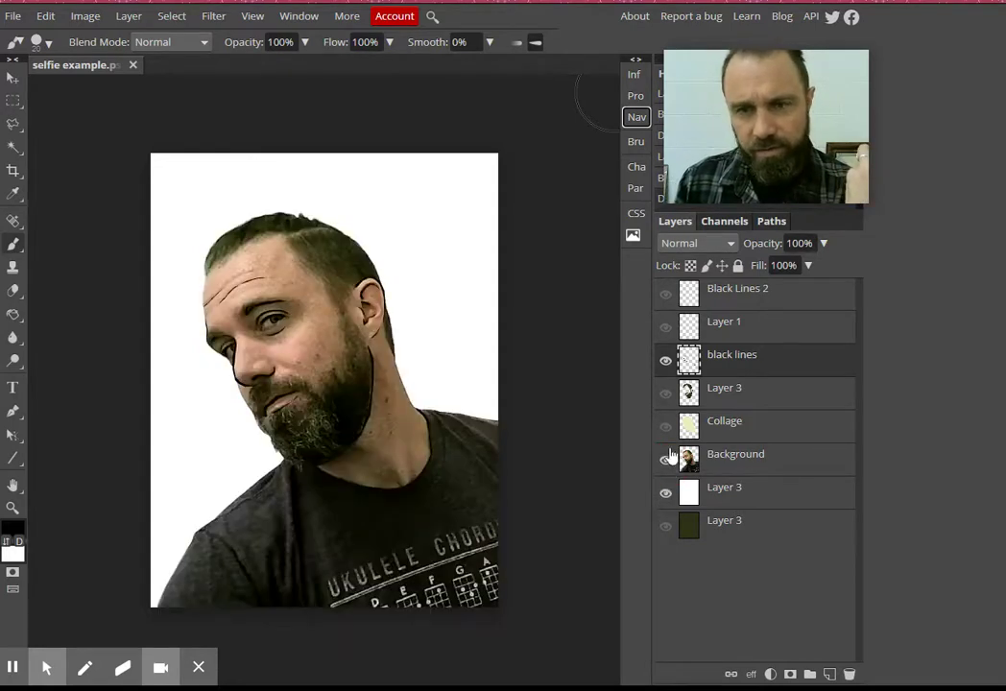
pyautogui.click(637, 118)
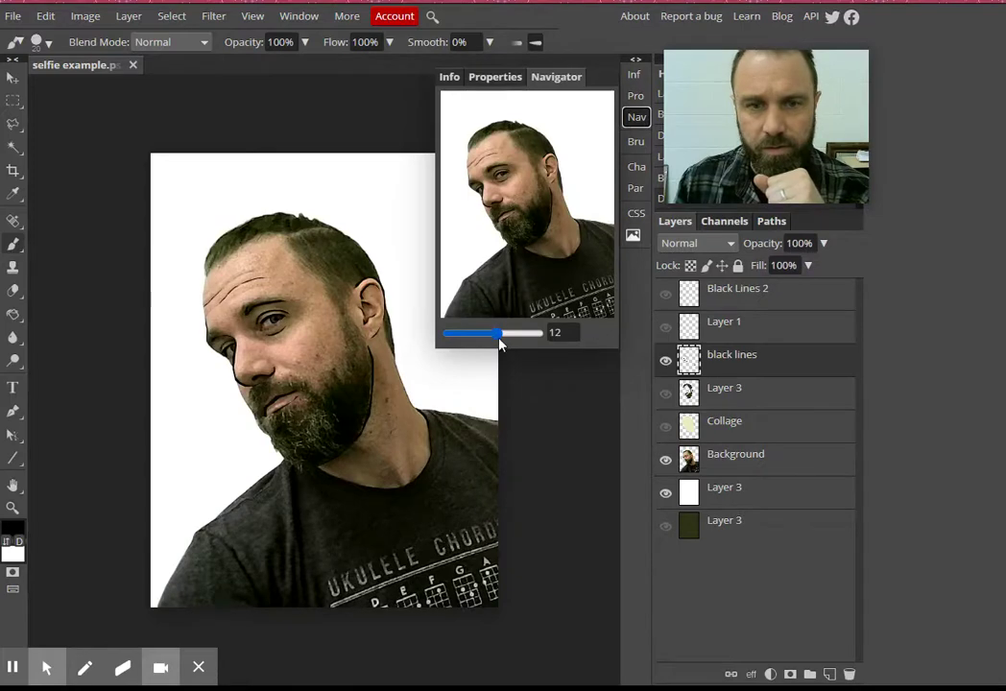
# - Outline the cheek crease beside the nose as a thin Polygonal Lasso selection on the black lines layer and brush it black
pyautogui.moveTo(499, 343); pyautogui.dragTo(505, 336)
pyautogui.moveTo(530, 225); pyautogui.dragTo(518, 210)
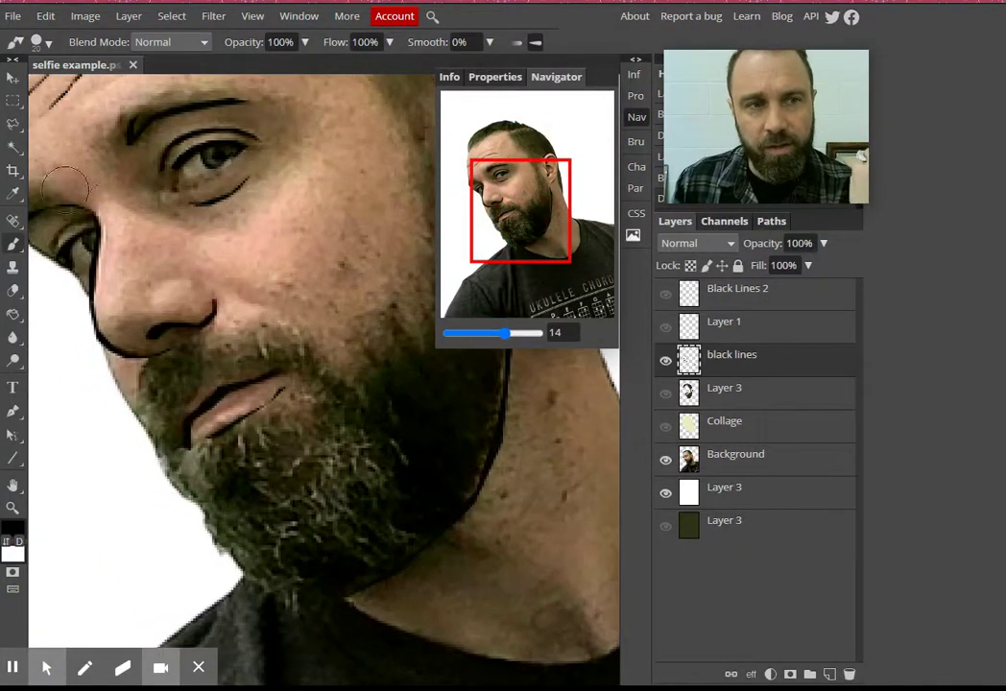
pyautogui.click(13, 124)
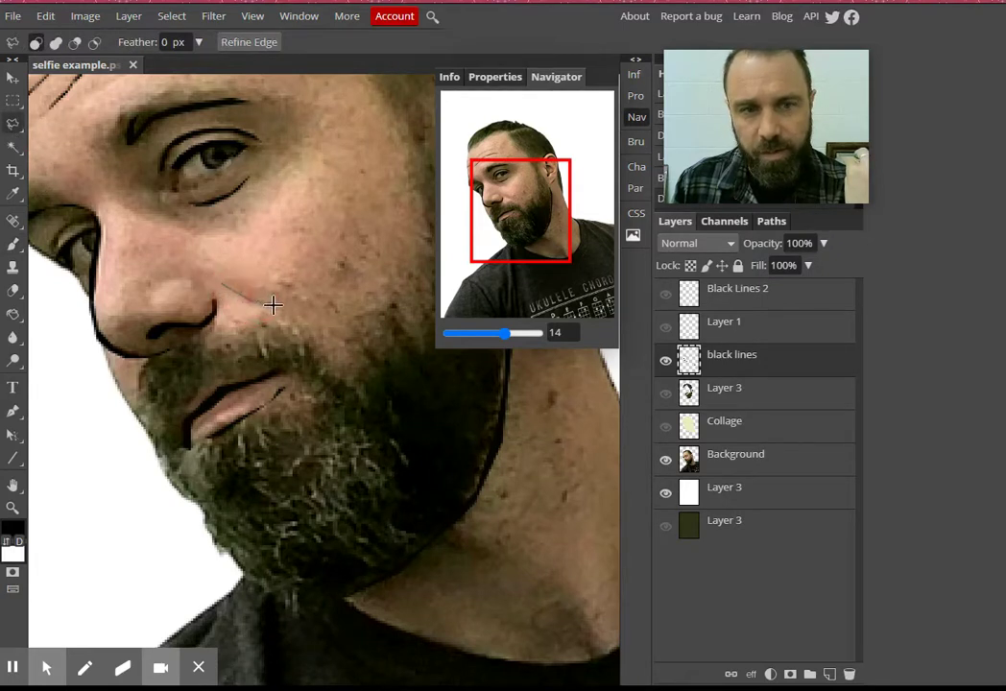
pyautogui.moveTo(273, 304)
pyautogui.mouseDown()
pyautogui.moveTo(306, 315)
pyautogui.moveTo(236, 294)
pyautogui.mouseUp()
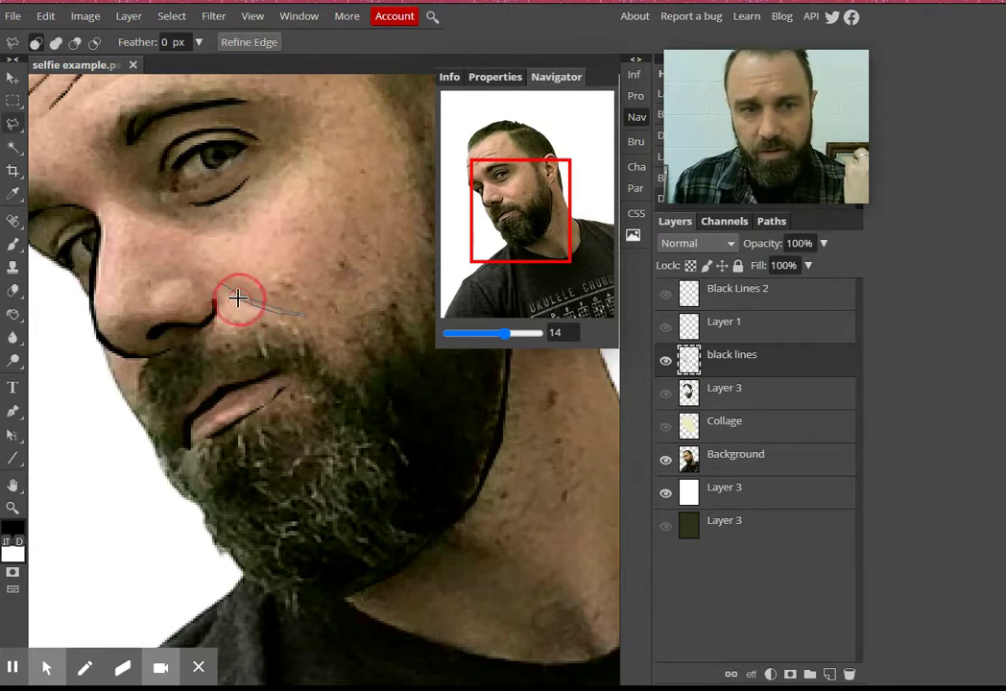
pyautogui.click(13, 244)
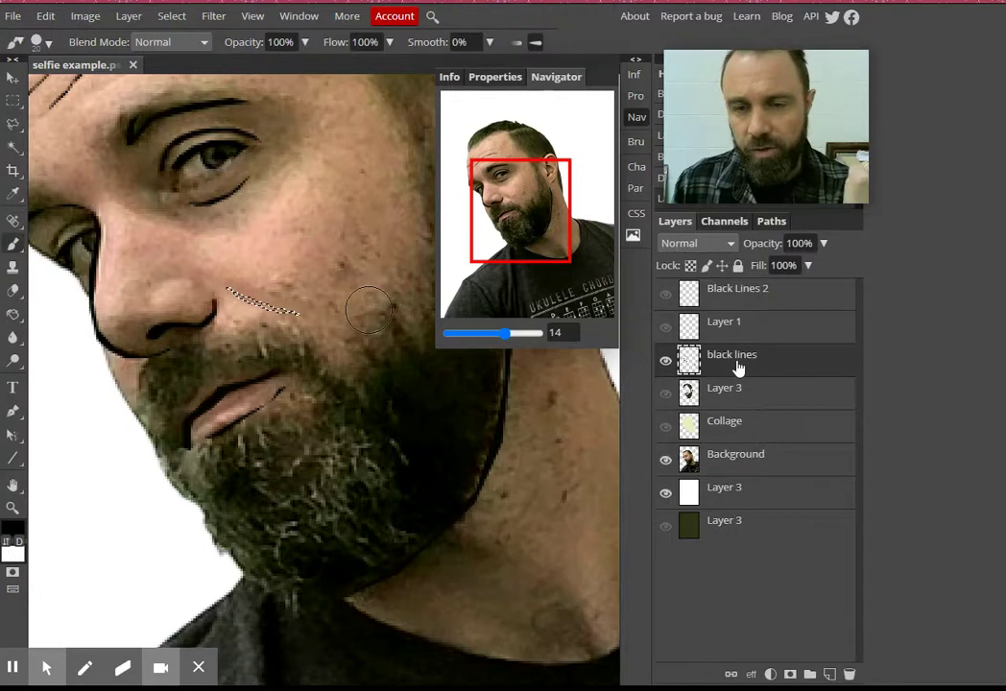
pyautogui.moveTo(236, 284); pyautogui.dragTo(299, 307)
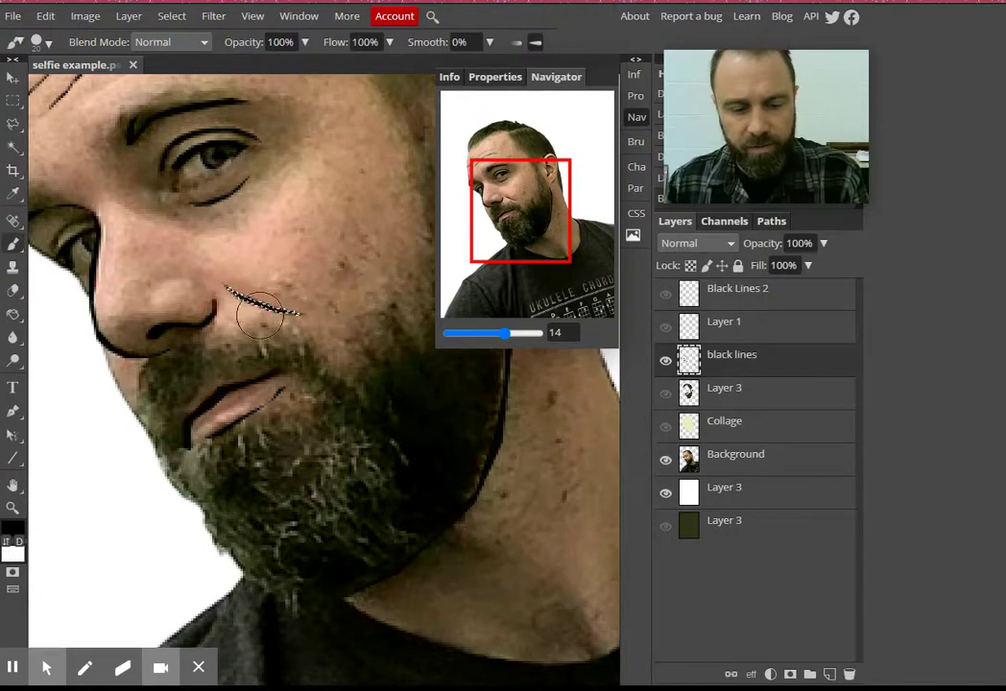
# - Toggle the Background layer's visibility to compare the black line work alone with the photo across the whole portrait, leaving the photo shown
pyautogui.click(667, 459)
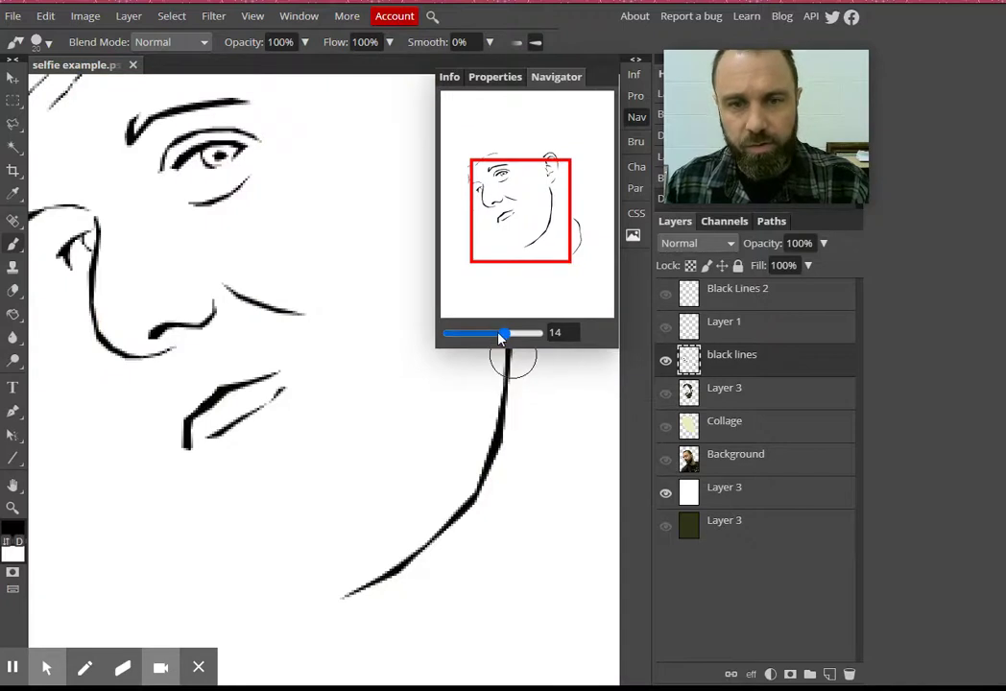
pyautogui.moveTo(500, 336); pyautogui.dragTo(496, 336)
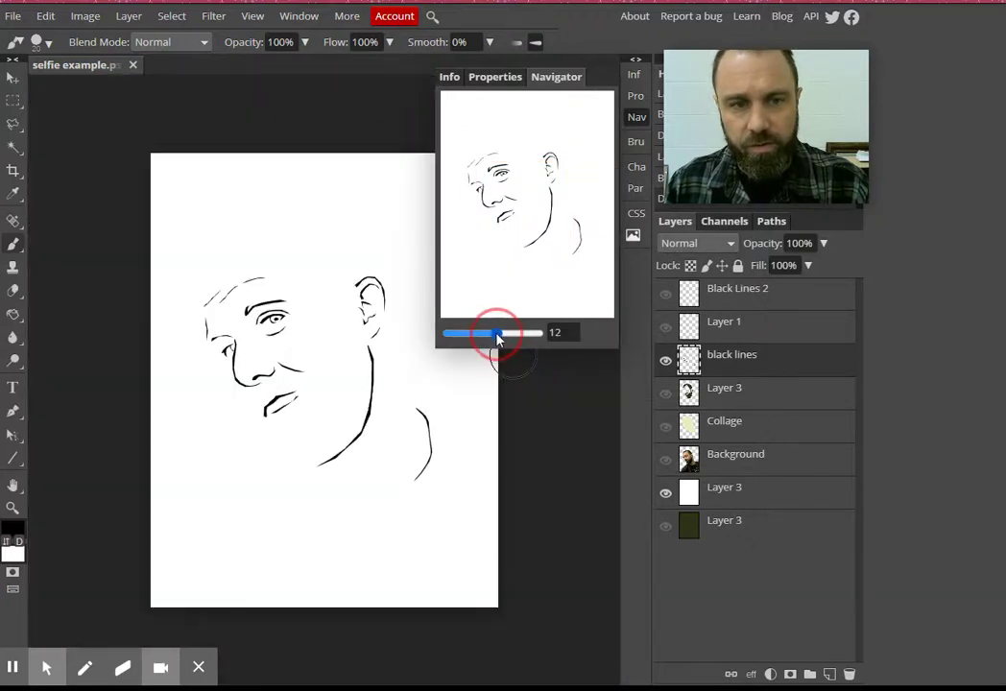
pyautogui.click(666, 462)
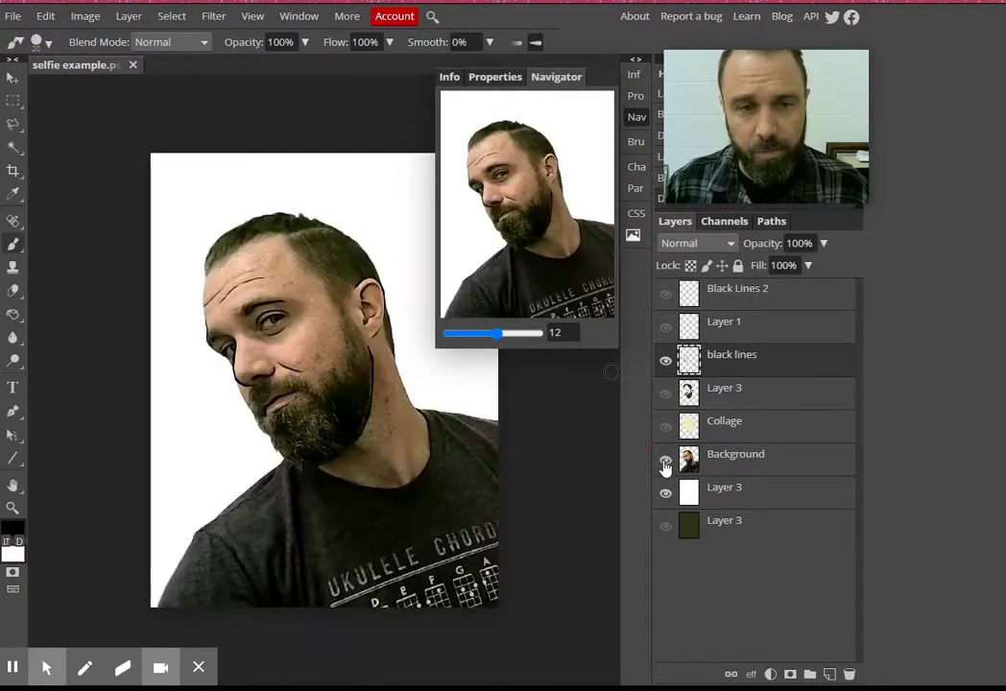
pyautogui.click(665, 462)
pyautogui.click(665, 463)
pyautogui.click(665, 462)
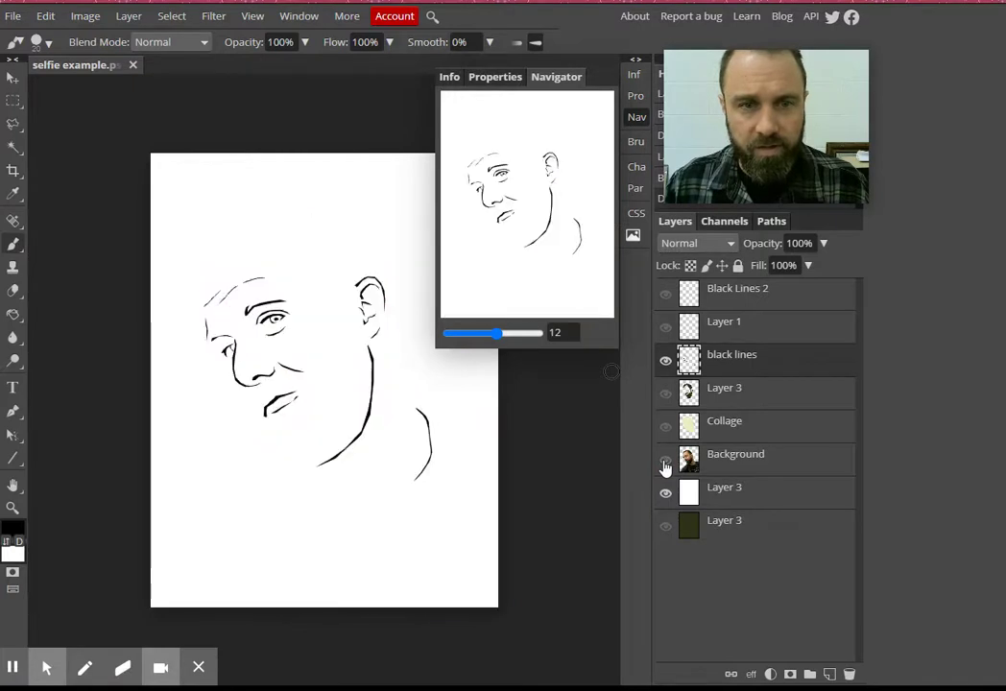
pyautogui.click(665, 463)
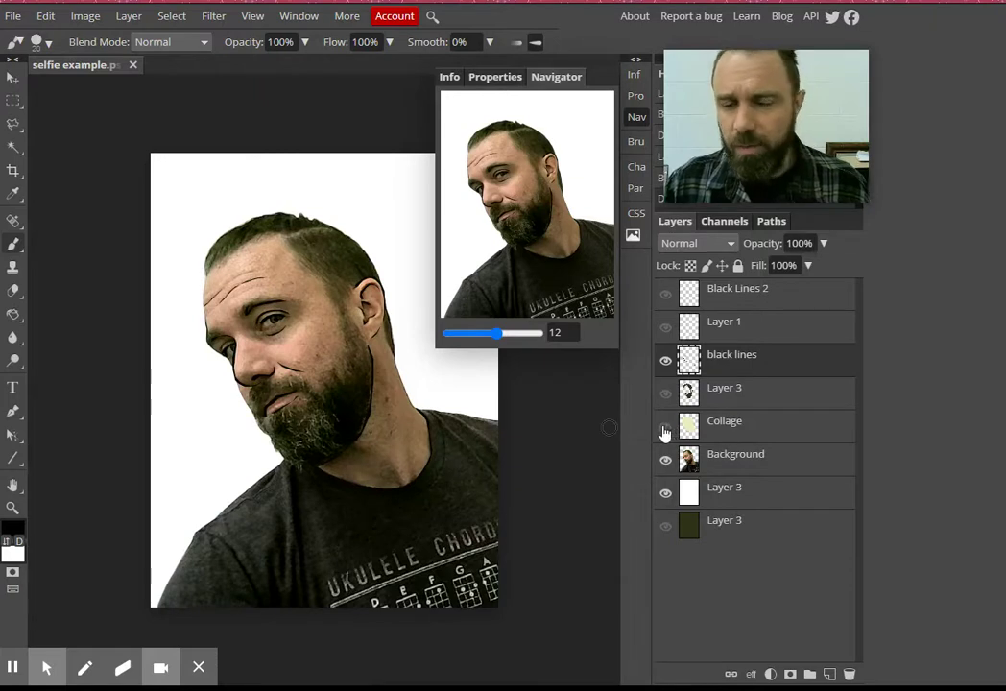
pyautogui.click(665, 460)
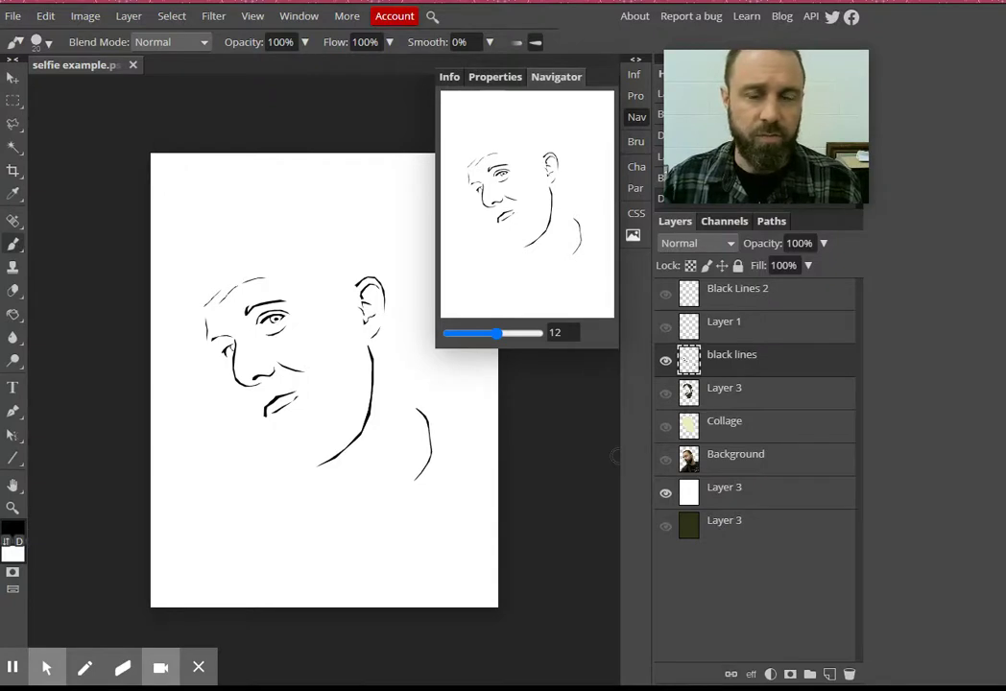
pyautogui.click(667, 463)
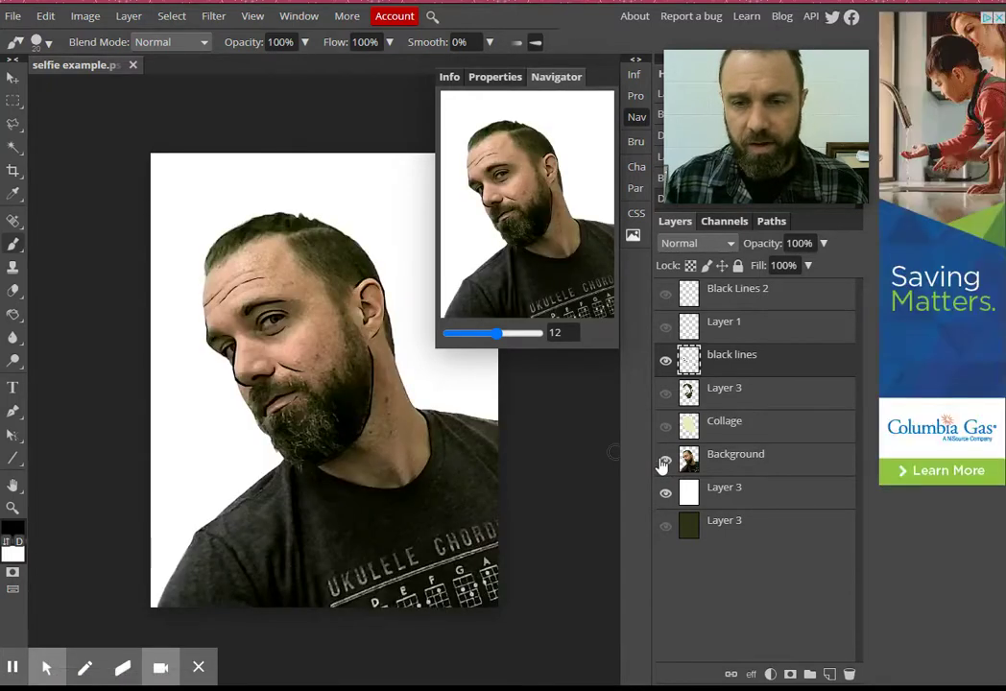
# - Hide the black lines layer to view the untouched photo, and show the line work again
pyautogui.click(665, 360)
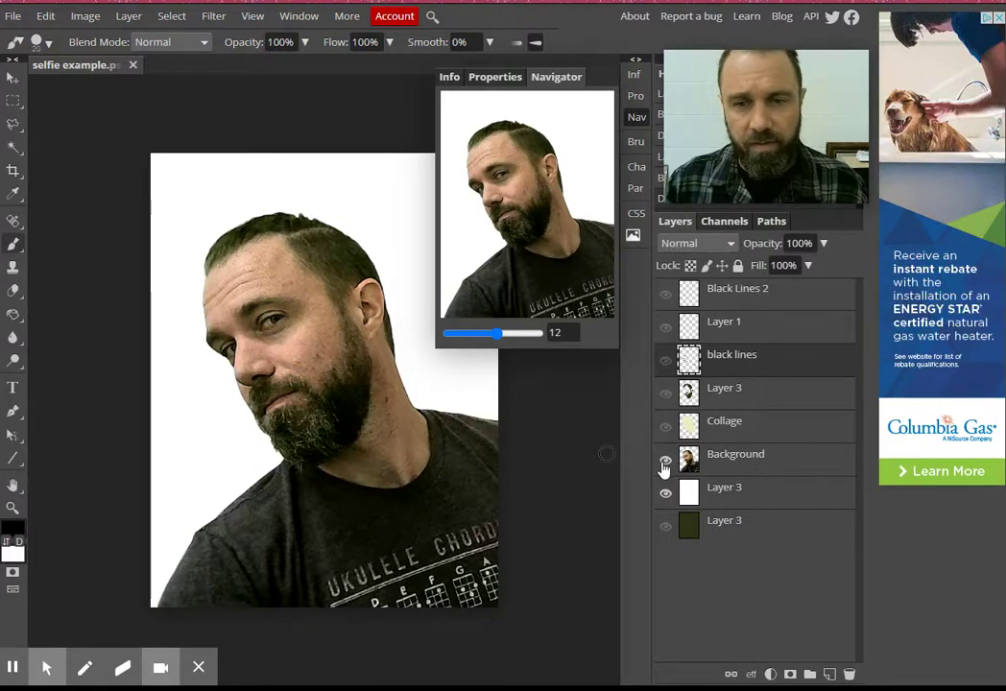
pyautogui.click(666, 459)
pyautogui.click(665, 360)
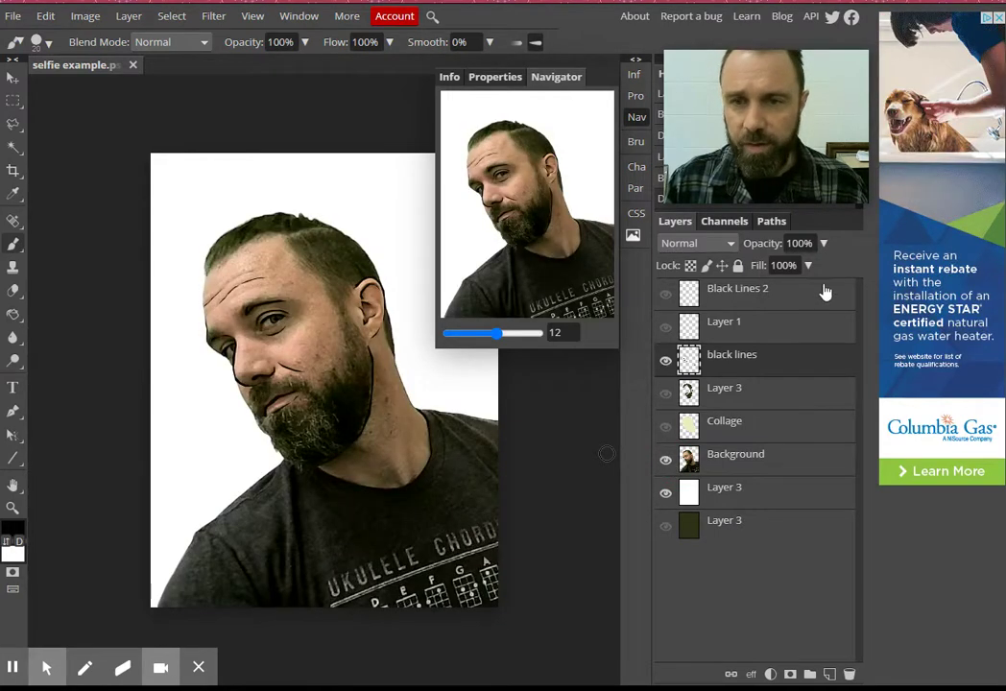
# - Fade the photo beneath the line work by setting the Background layer's opacity to 38%
pyautogui.click(824, 244)
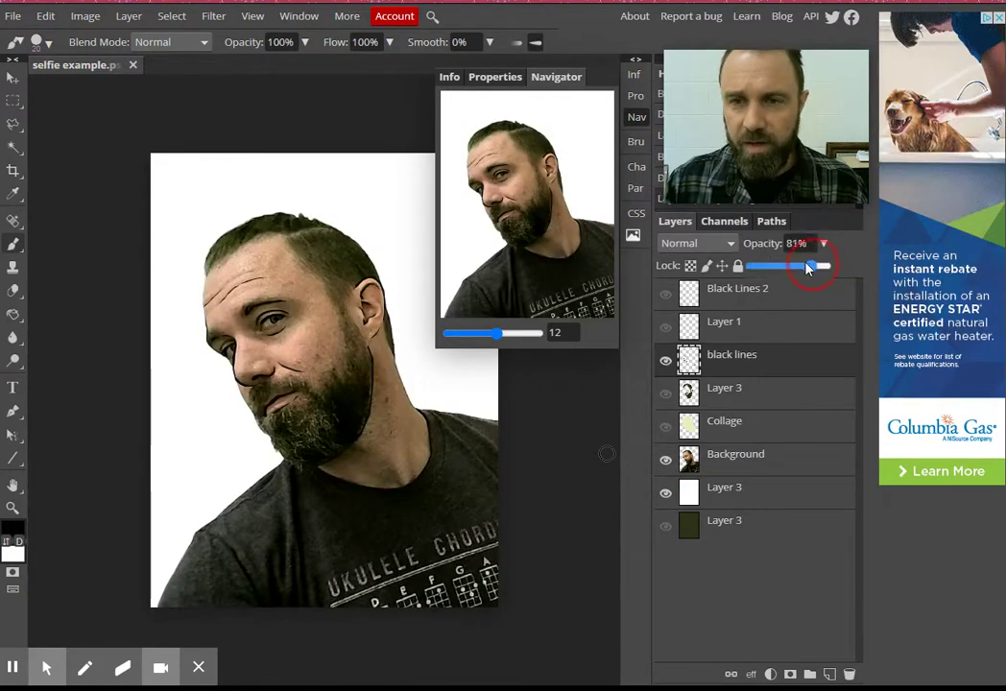
pyautogui.moveTo(808, 269); pyautogui.dragTo(778, 270)
pyautogui.click(782, 458)
pyautogui.click(823, 244)
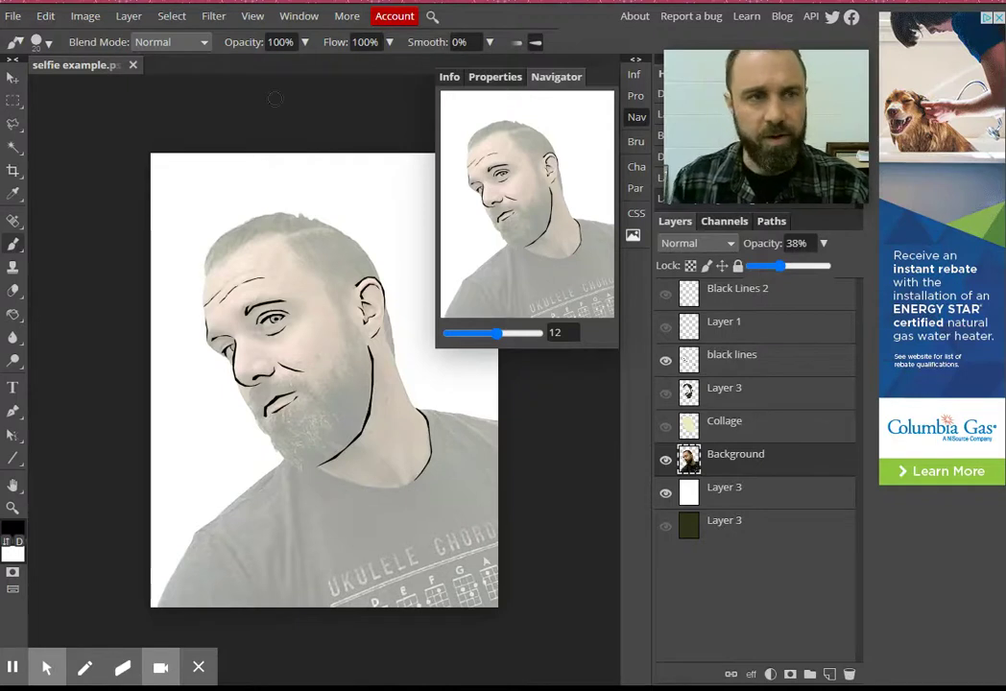
# - Look through the available export formats without exporting the portrait
pyautogui.click(13, 17)
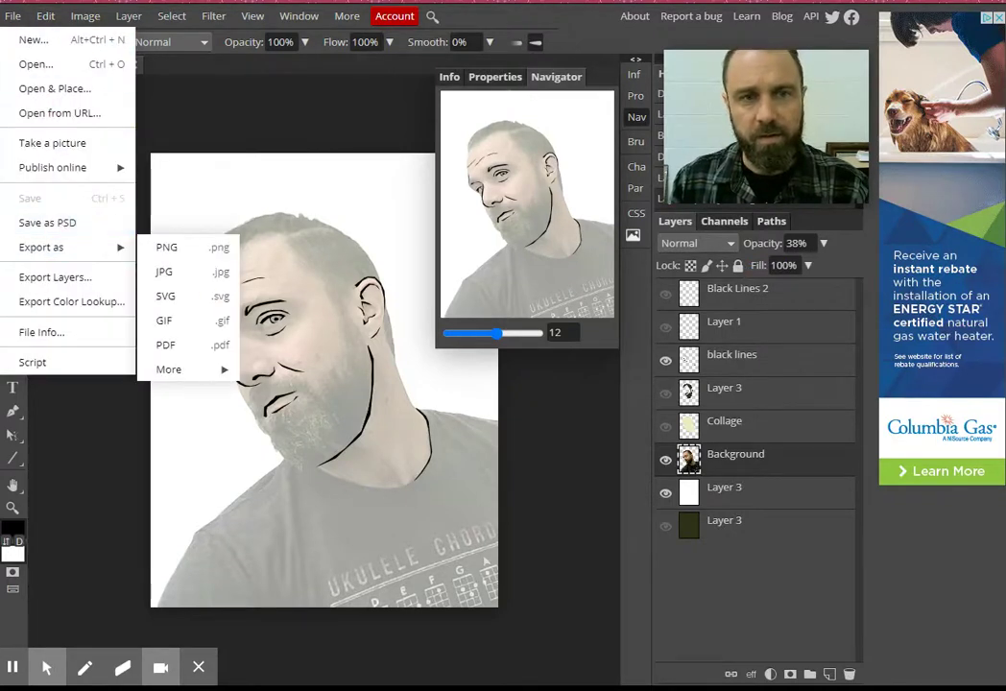
pyautogui.press('Escape')
# - Switch to the Google Classroom classwork page, review the Week 7 virtual attendance question, and collapse it again
pyautogui.hotkey('ctrl', 'Tab')
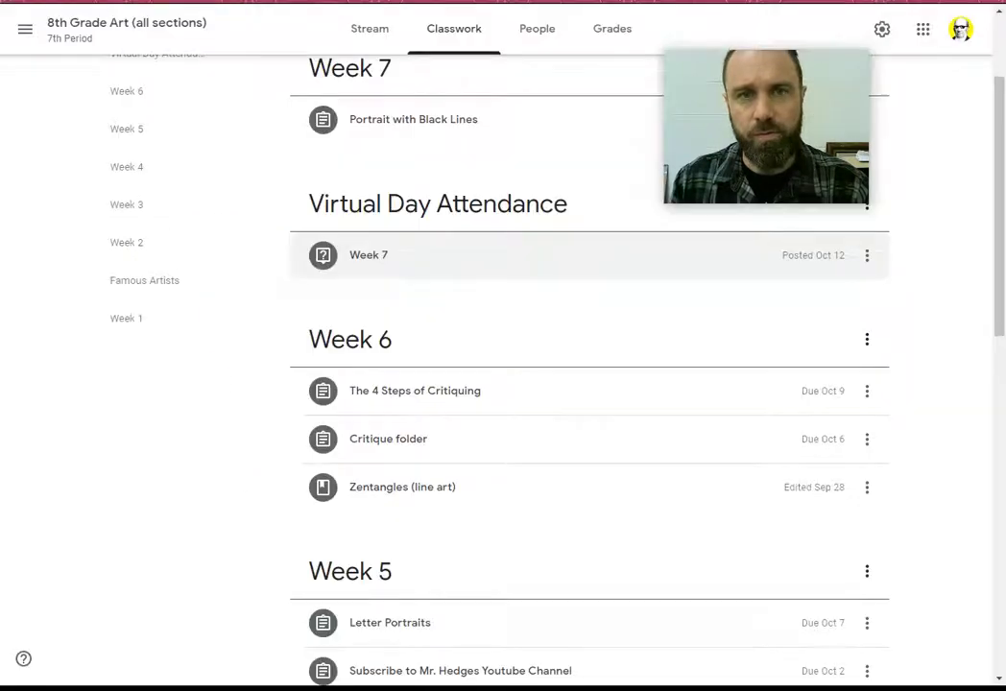
pyautogui.click(398, 262)
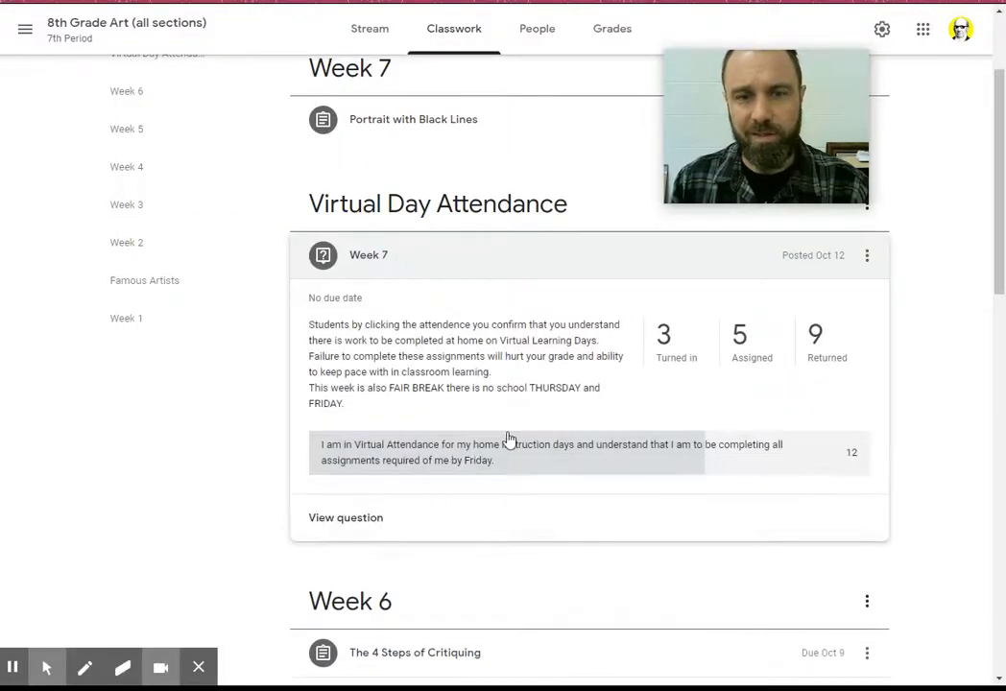
pyautogui.click(432, 254)
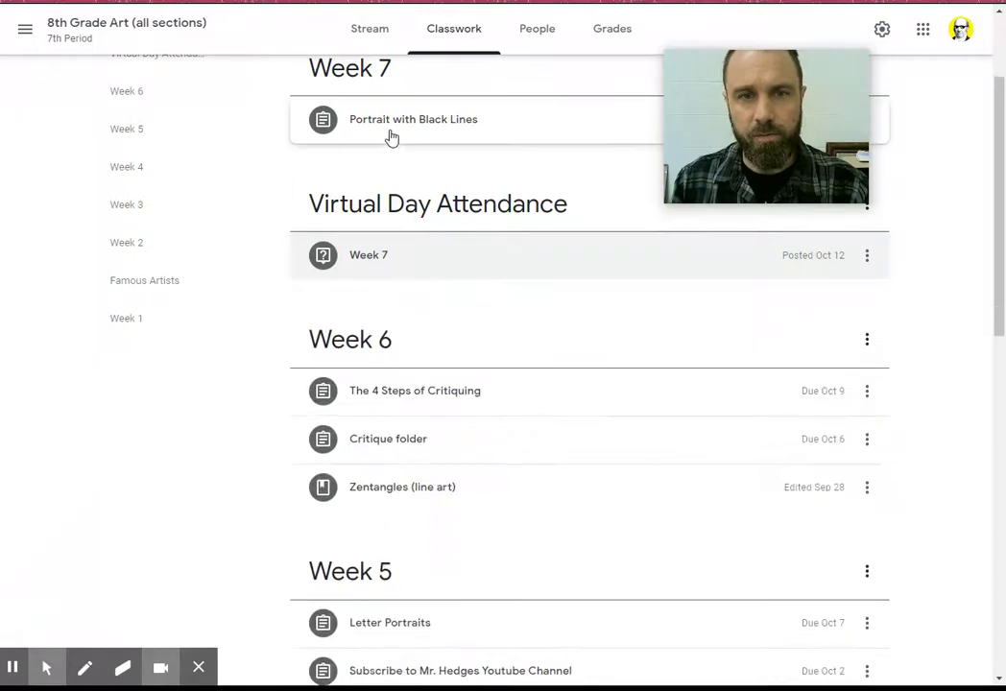
# - Expand the Portrait with Black Lines assignment and open its attached example image, Black Contours on the selfie.jpg
pyautogui.click(390, 133)
pyautogui.scroll(2, 576, 297)
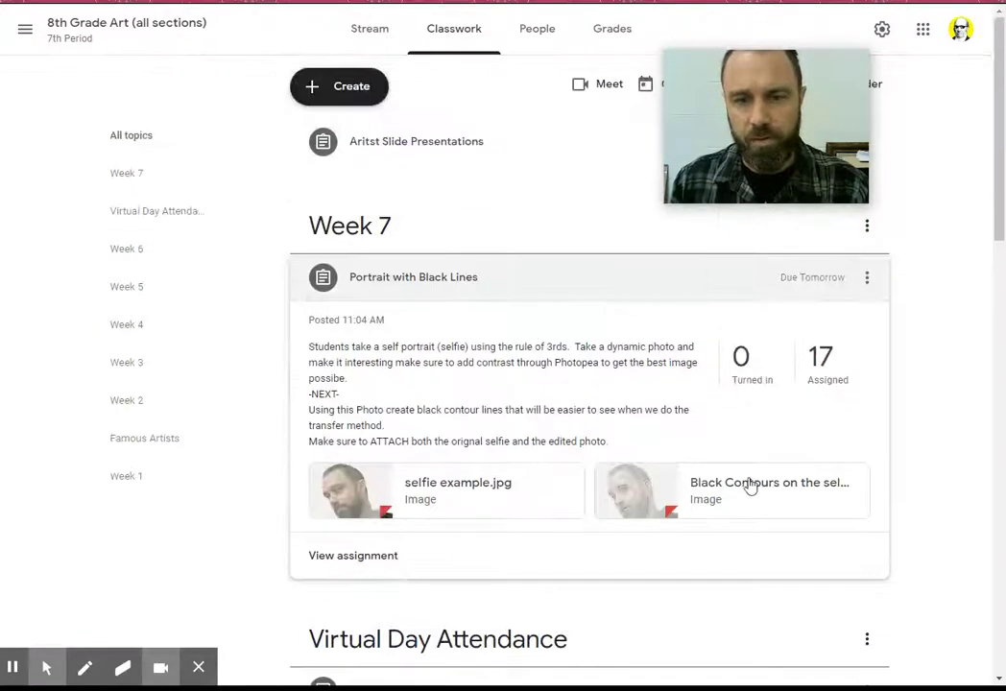
pyautogui.click(692, 502)
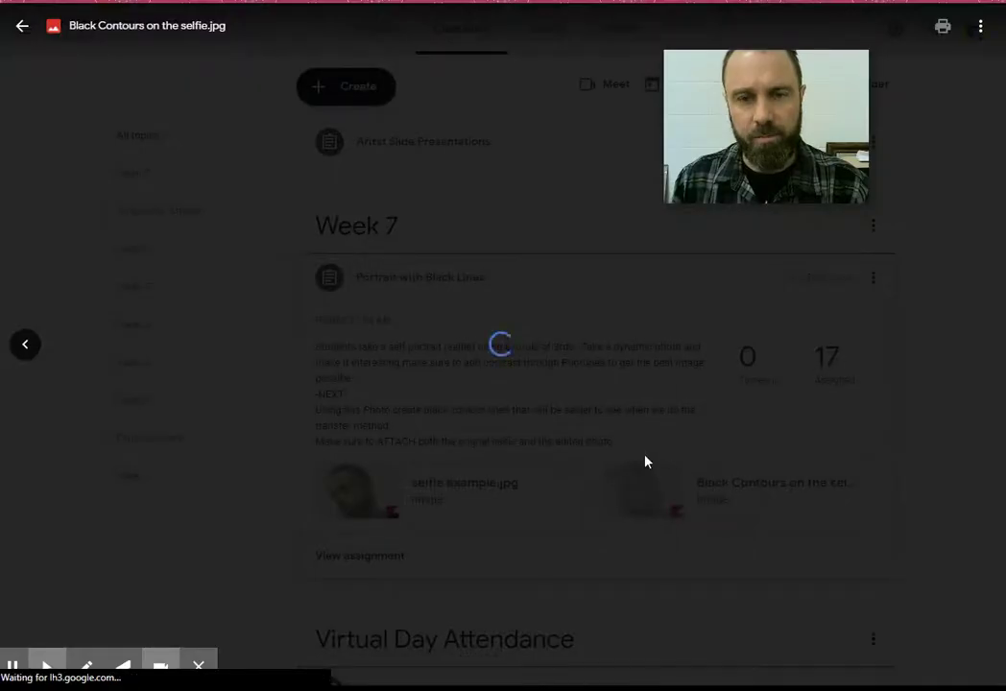